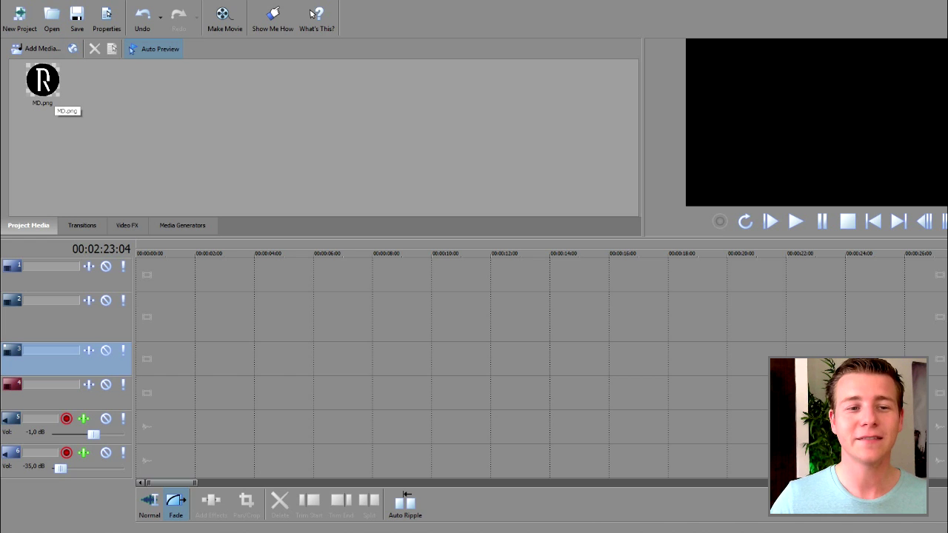
Step: Place MD.png at the start of track 3 and a white Solid Color background clip on track 4 beneath it
click(55, 93)
drag(55, 92, 135, 366)
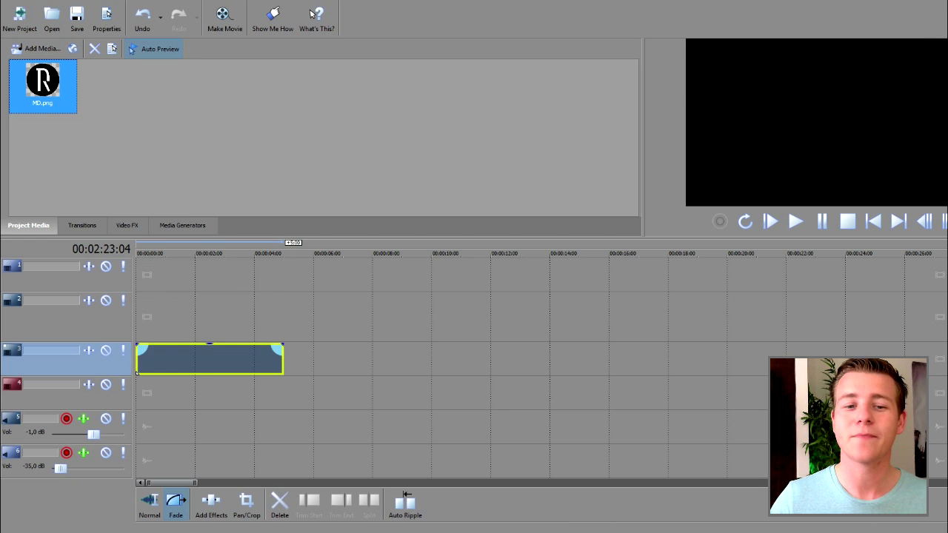
click(189, 359)
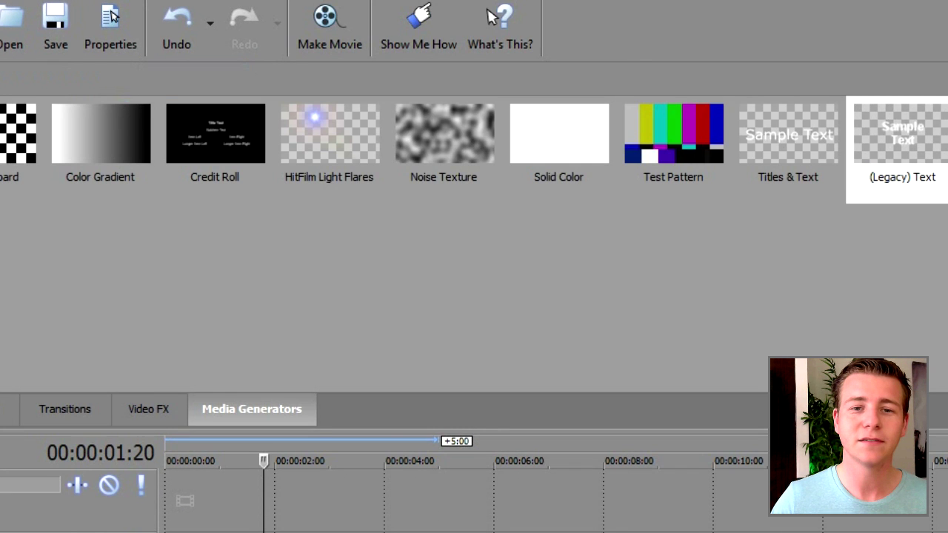
drag(559, 137, 237, 299)
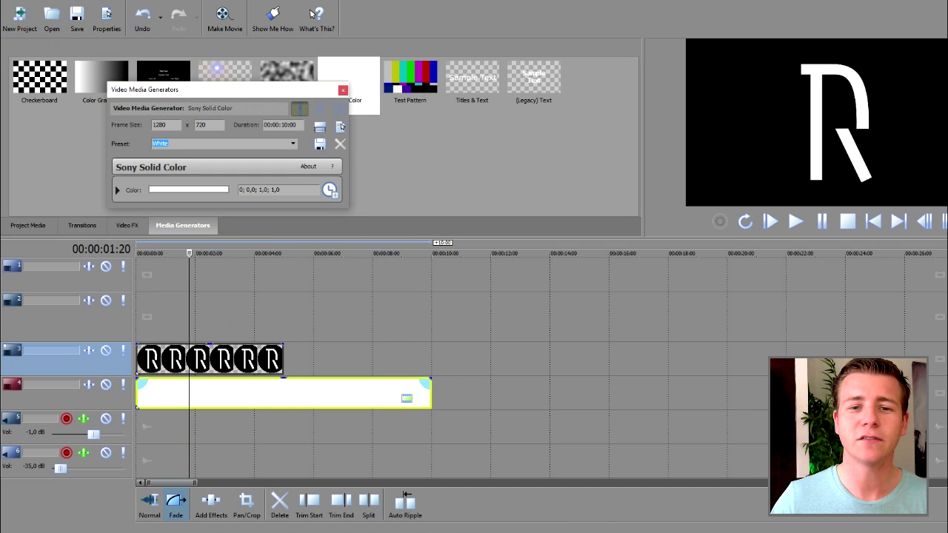
click(343, 89)
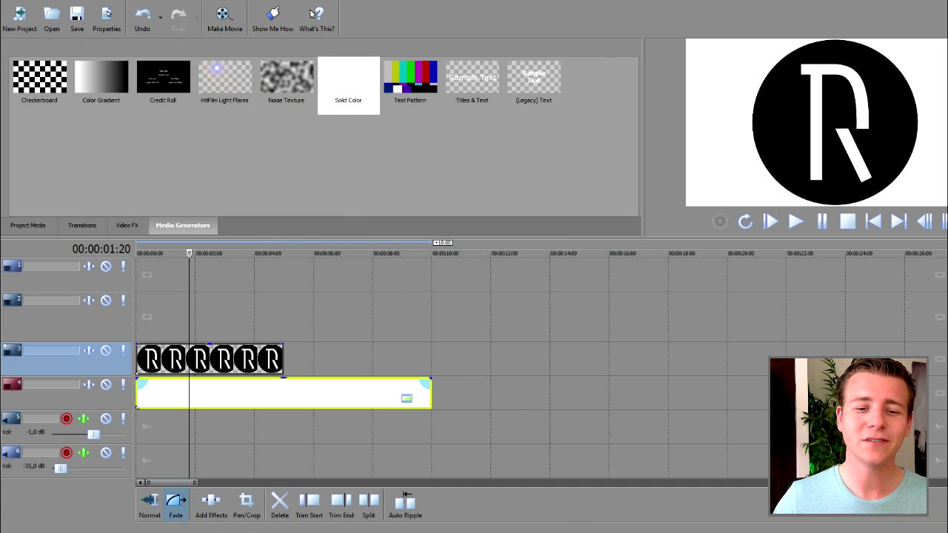
Step: In the logo clip's Pan/Crop settings, enlarge the crop frame proportionally to 6.500,0 wide and 6.500,0 high
click(220, 348)
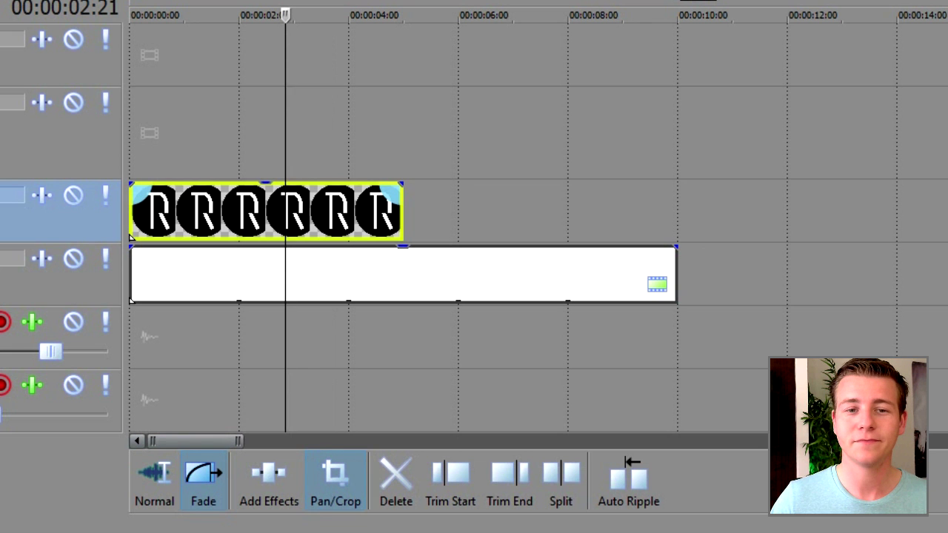
click(335, 482)
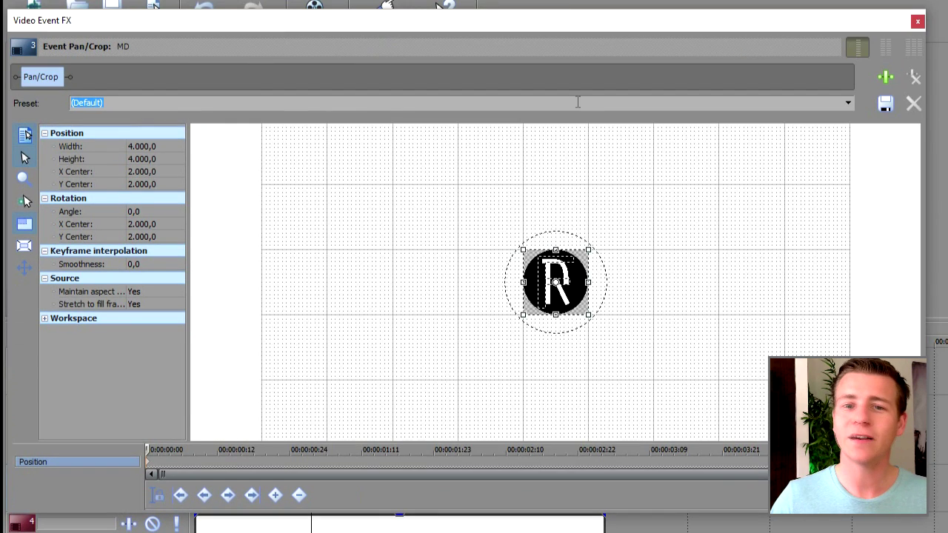
scroll(611, 315, up, 6)
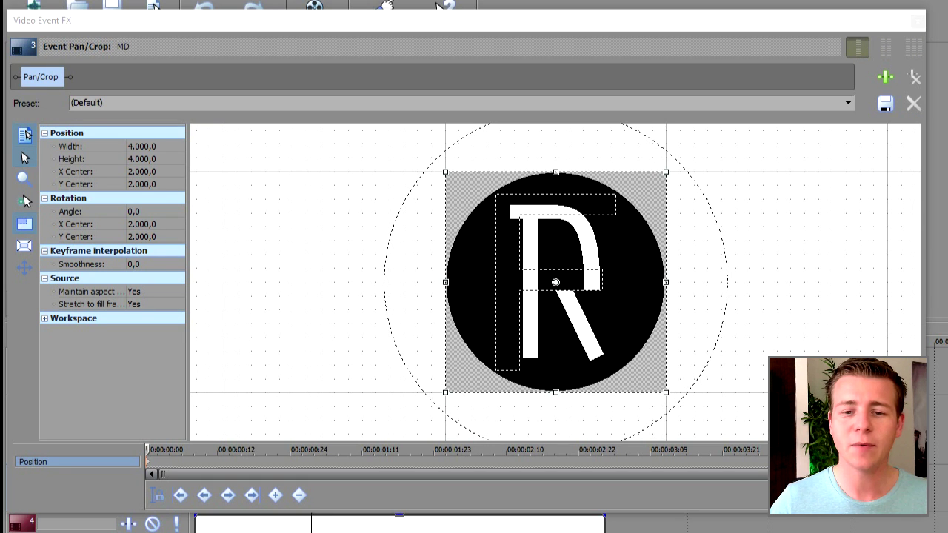
drag(675, 397, 689, 406)
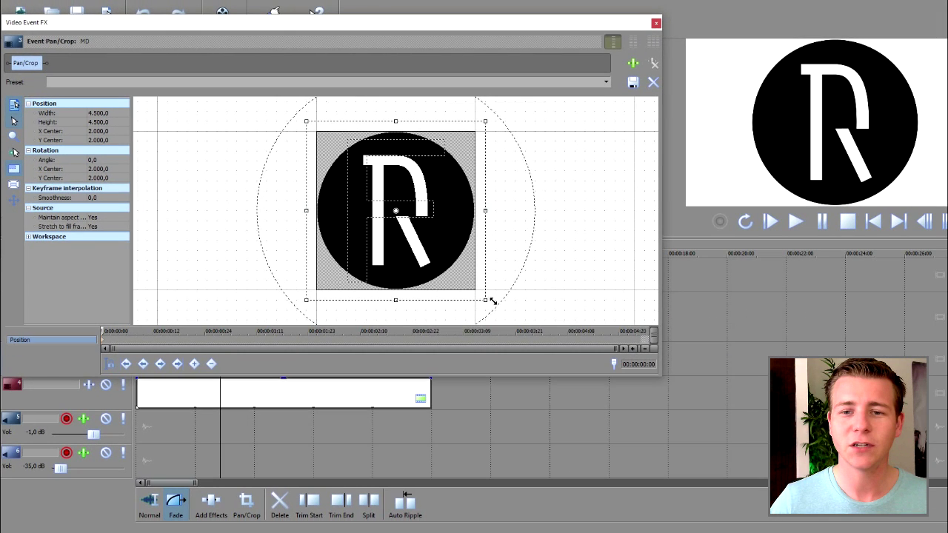
drag(496, 304, 531, 338)
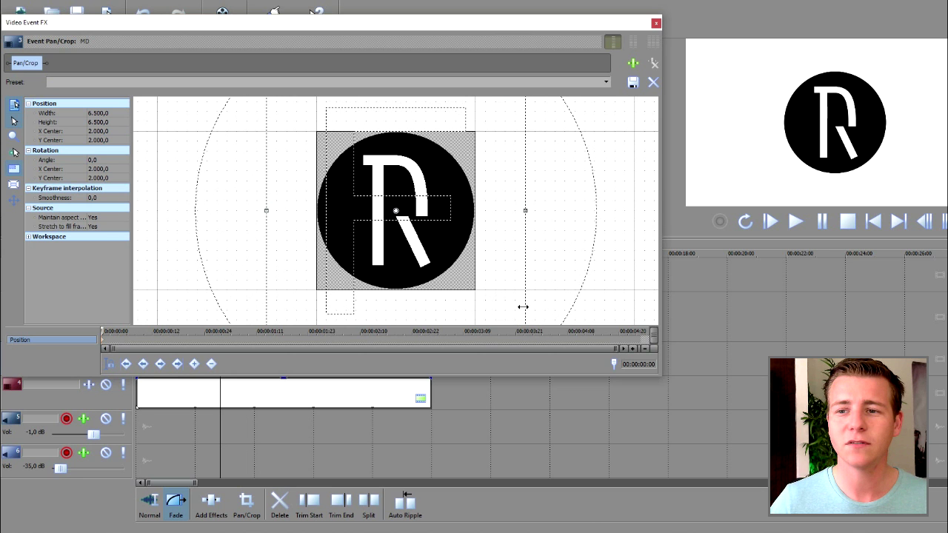
scroll(522, 298, down, 2)
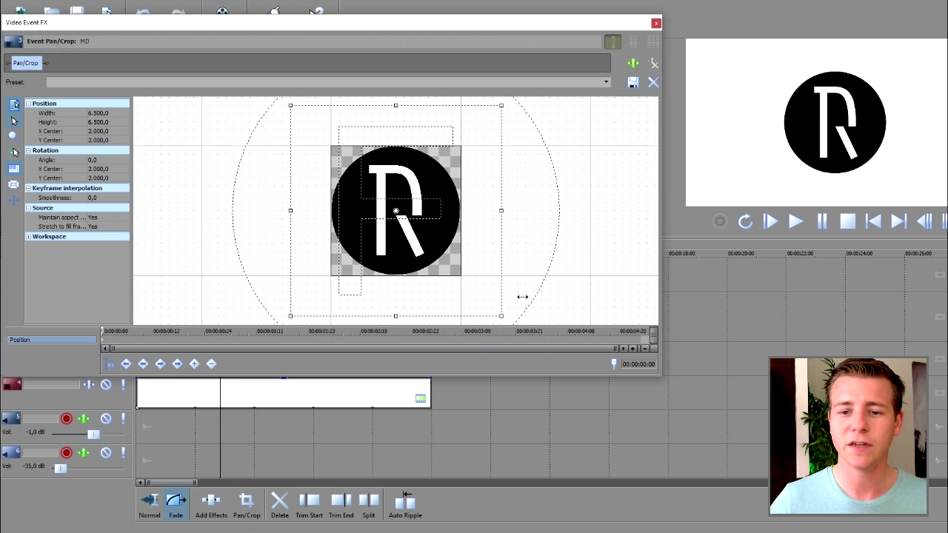
scroll(522, 298, down, 1)
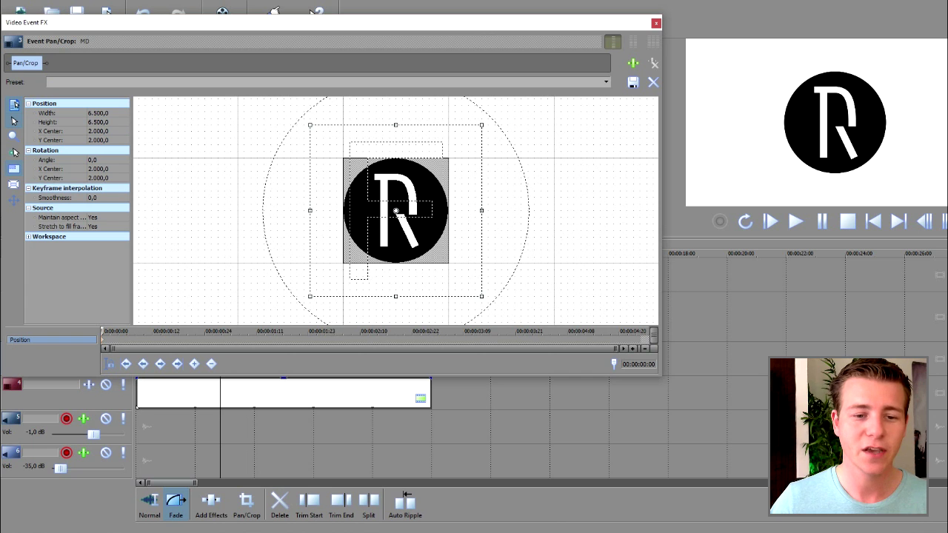
Step: Add a second position keyframe for the logo at 00:00:00:10 in the Pan/Crop timeline
scroll(374, 336, up, 4)
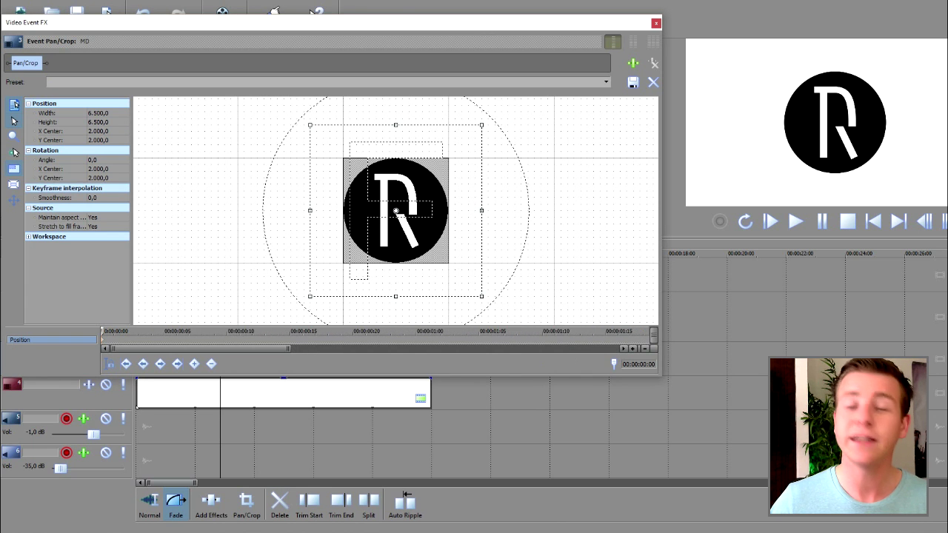
drag(287, 348, 234, 348)
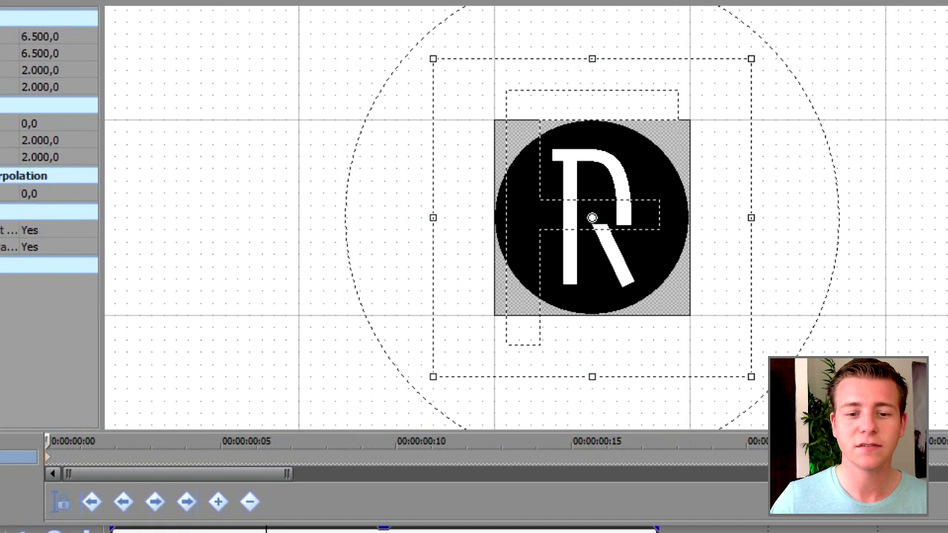
click(395, 441)
click(218, 502)
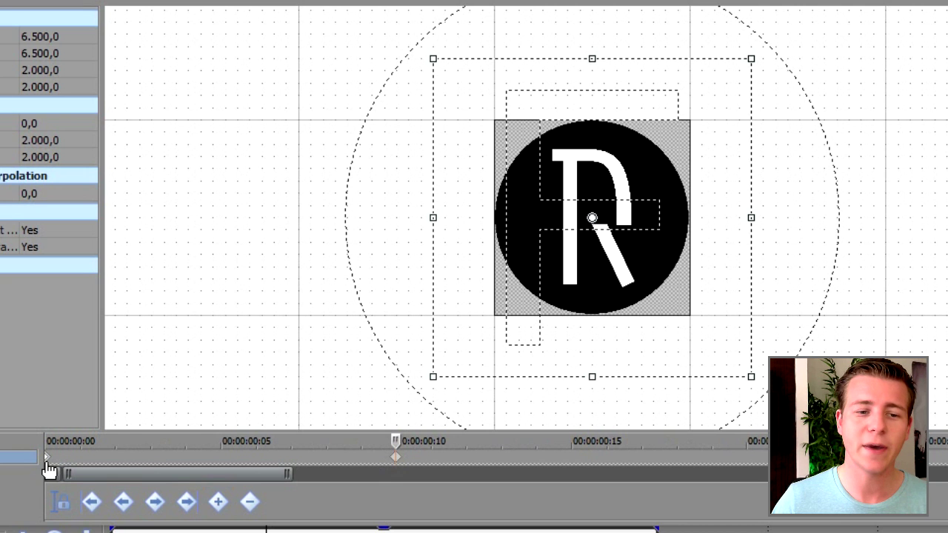
Step: At the first position keyframe, restrict movement to X only and shift the crop frame sideways to an X Center of about -3.411
click(46, 457)
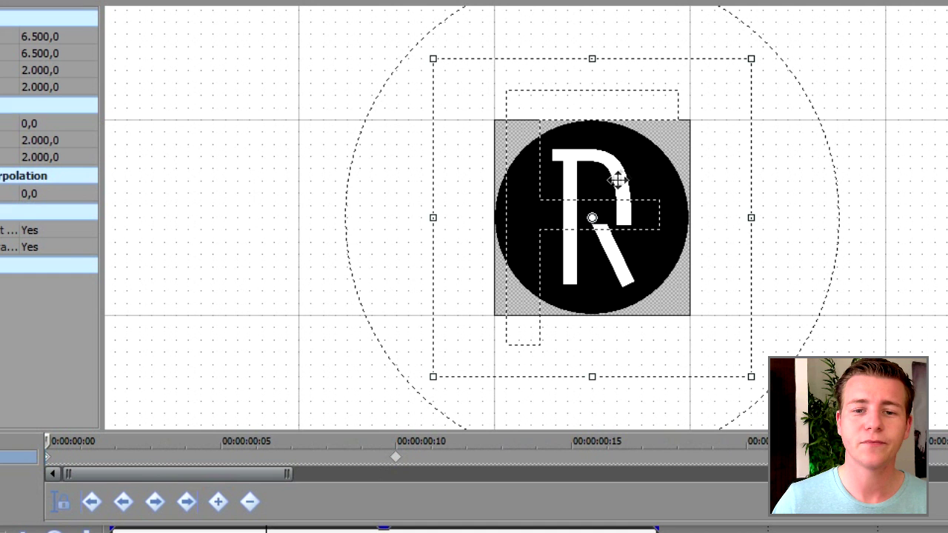
drag(619, 176, 523, 195)
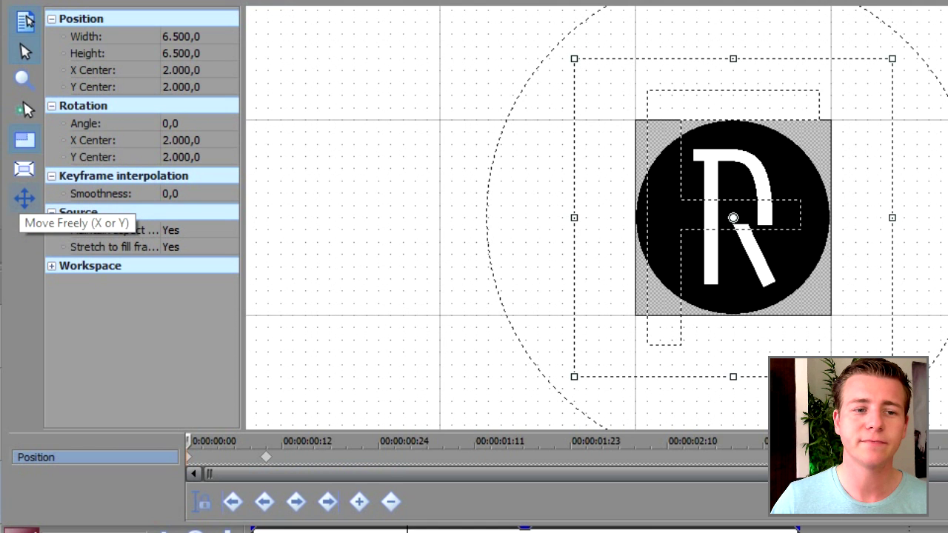
click(25, 198)
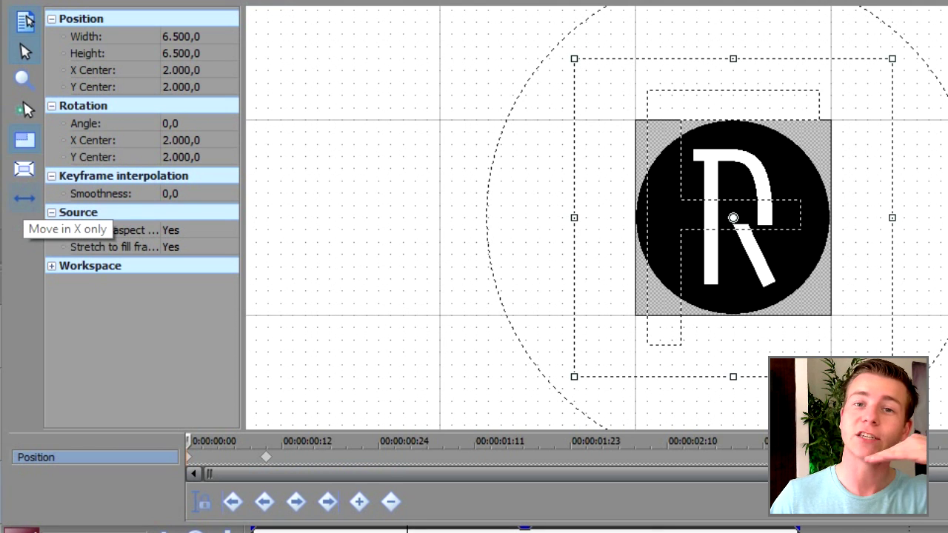
click(24, 197)
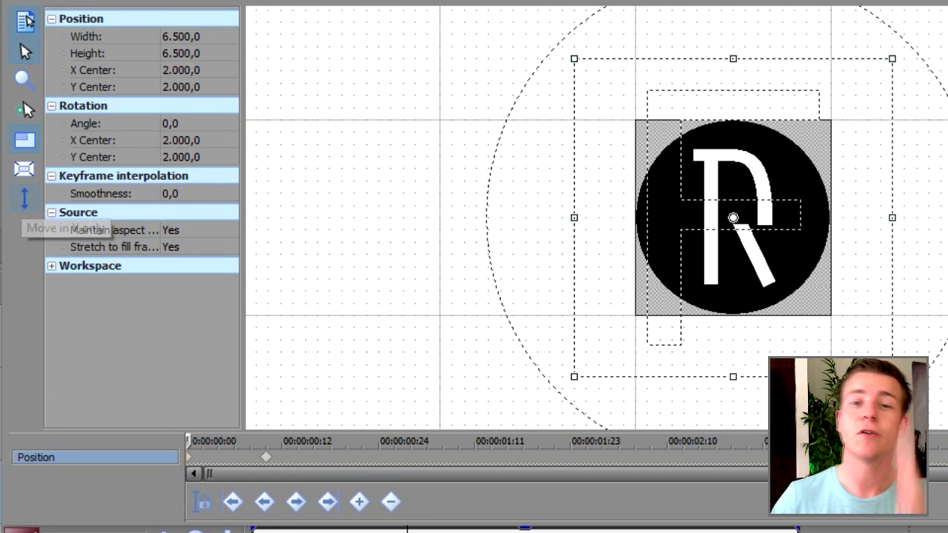
click(24, 198)
click(25, 198)
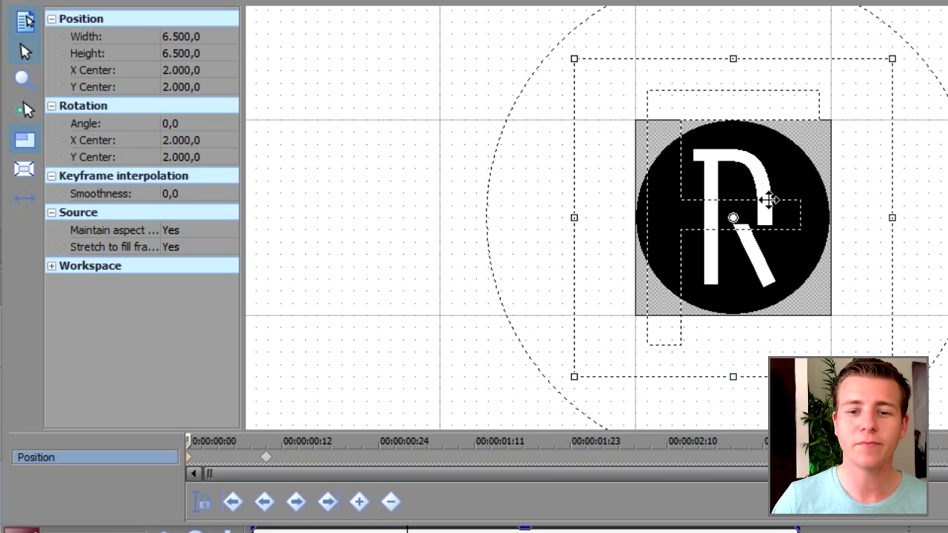
drag(770, 199, 503, 183)
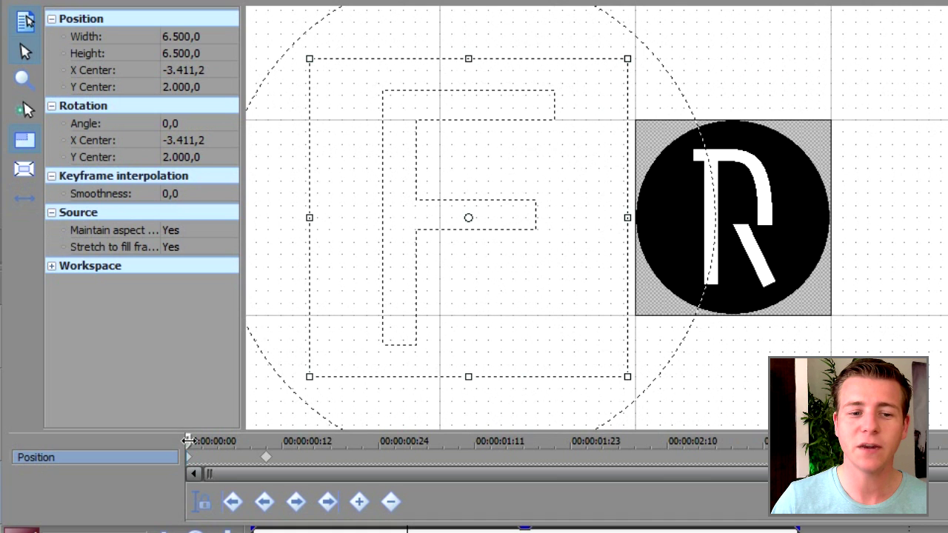
Step: Preview the logo's slide-in animation frame by frame from the start of the project
drag(192, 441, 266, 450)
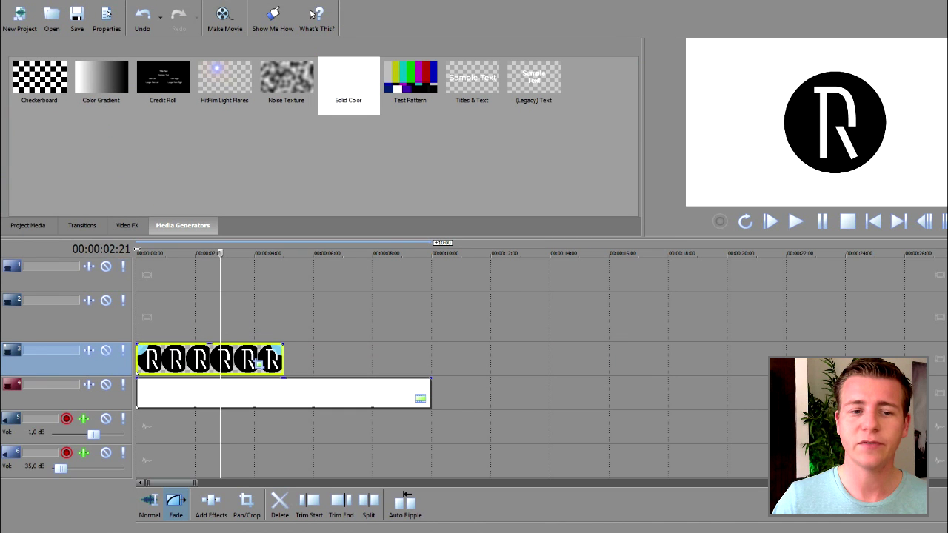
key(Home)
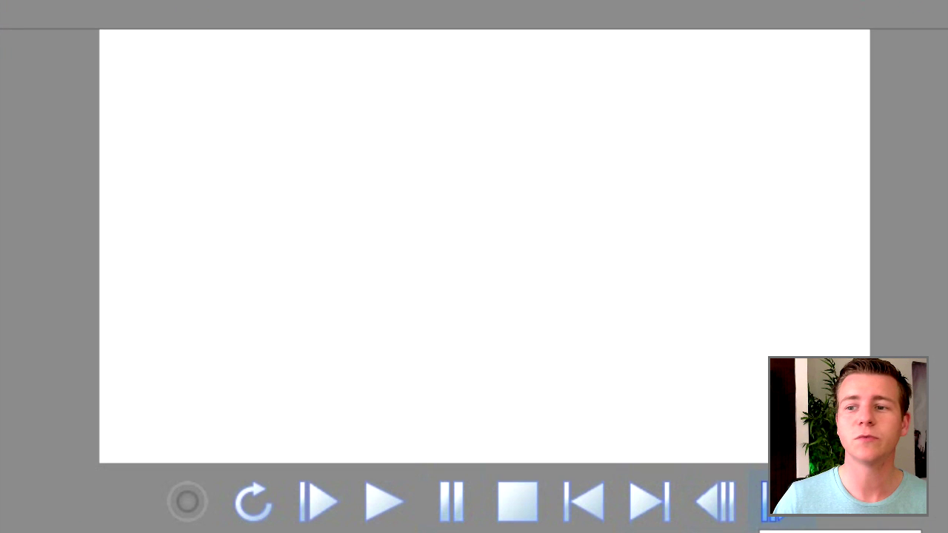
click(780, 501)
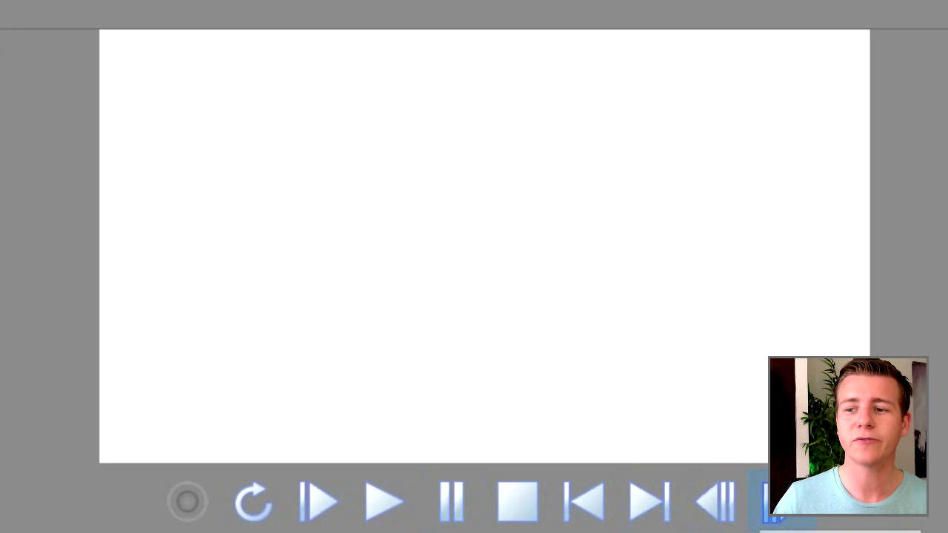
click(779, 501)
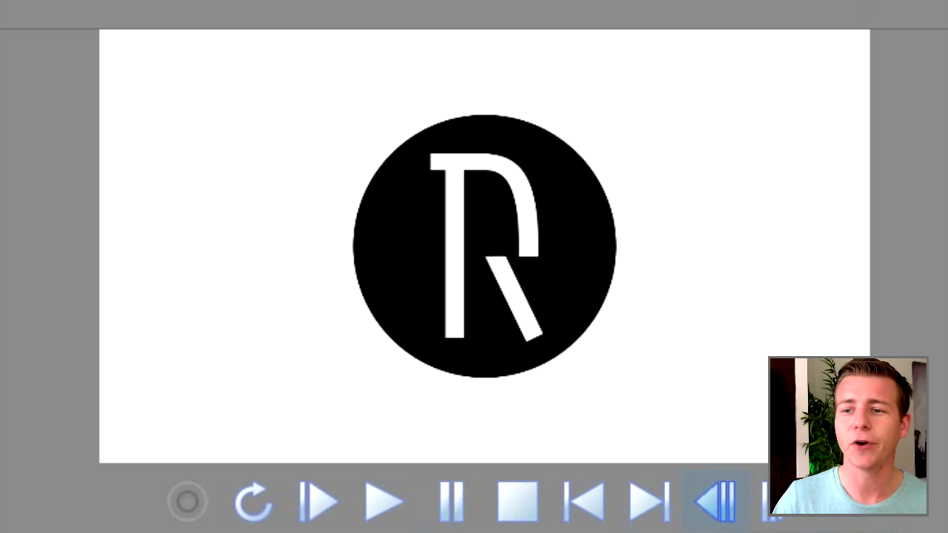
click(715, 501)
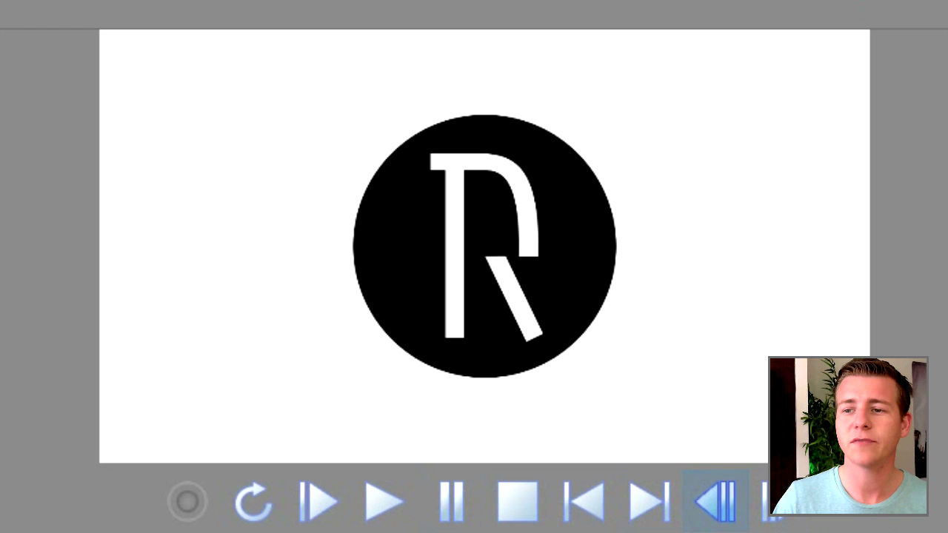
click(716, 501)
click(778, 502)
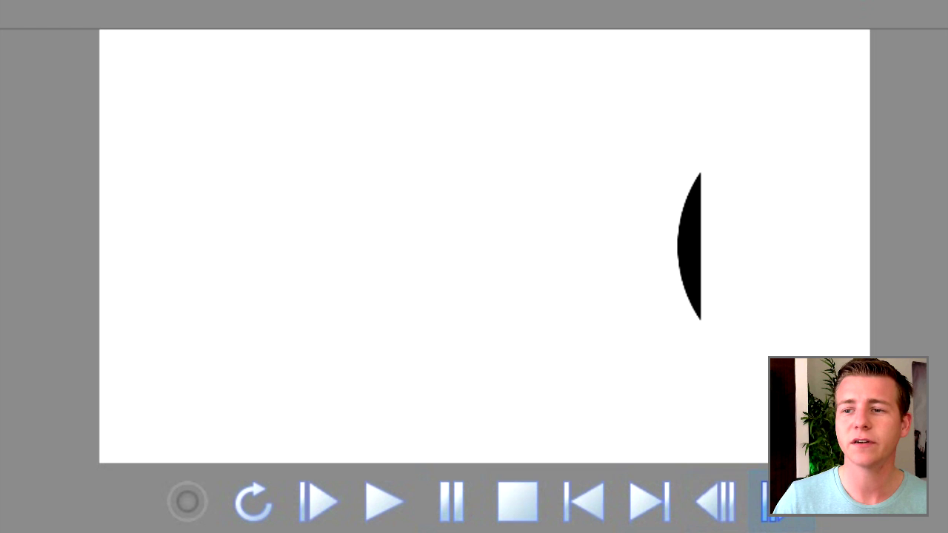
click(773, 502)
click(774, 502)
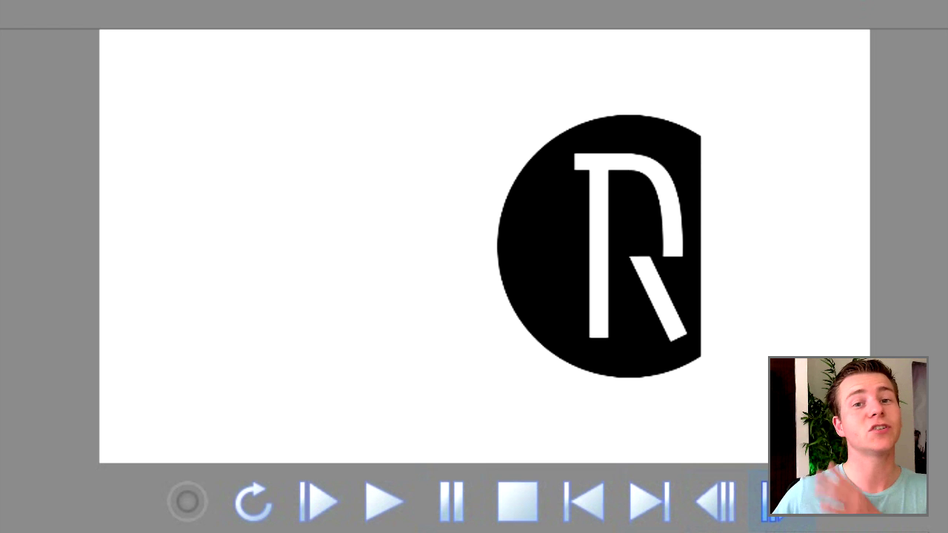
click(774, 502)
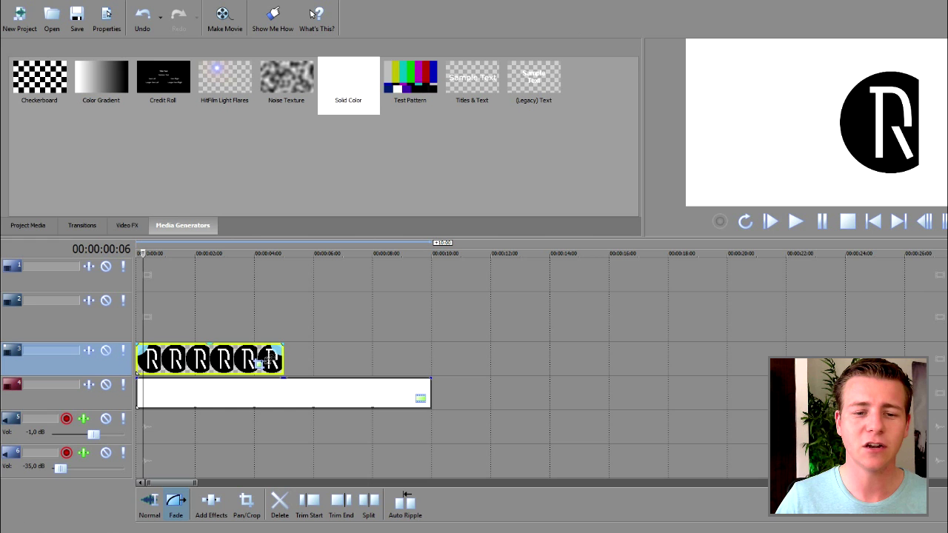
Step: Reopen the logo clip's Pan/Crop settings and apply the 16:9 Widescreen TV aspect ratio preset to the keyframe at 00:00:00:10
click(260, 364)
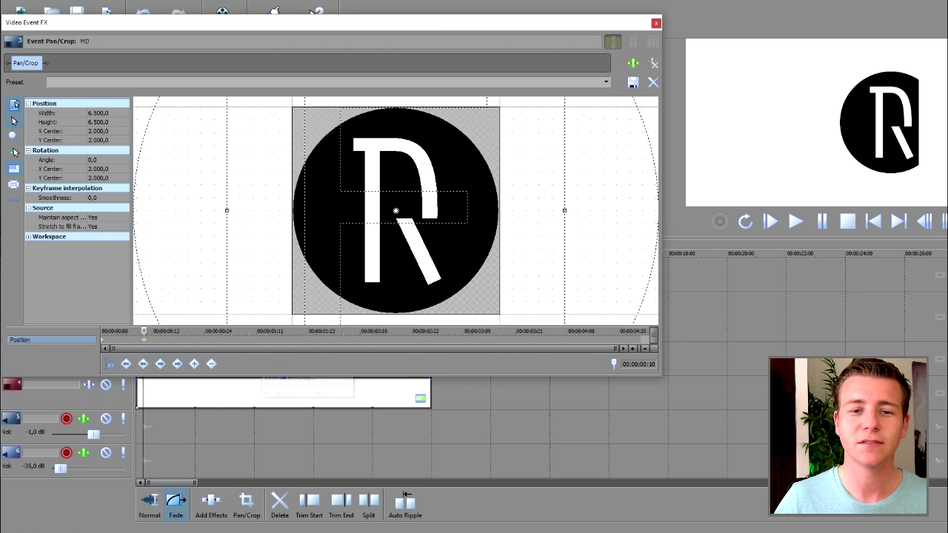
scroll(377, 239, down, 1)
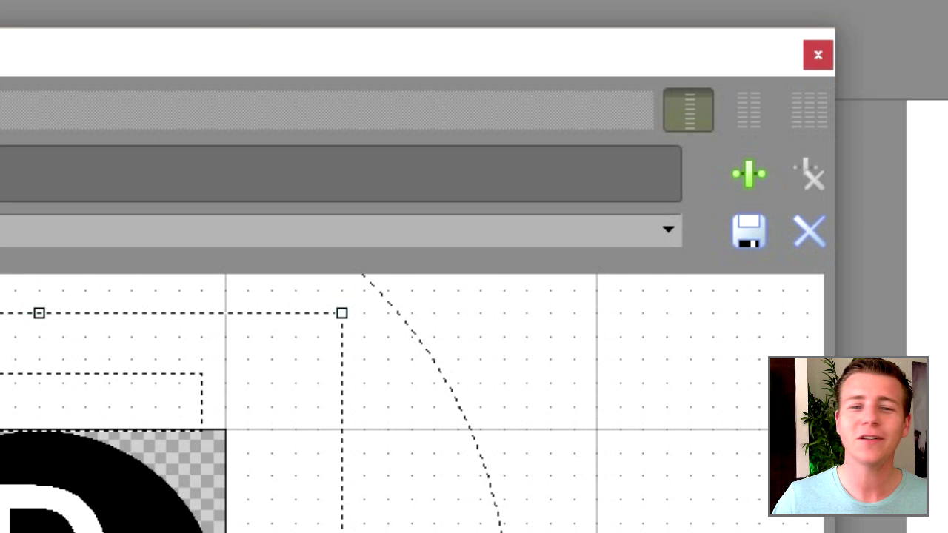
click(333, 230)
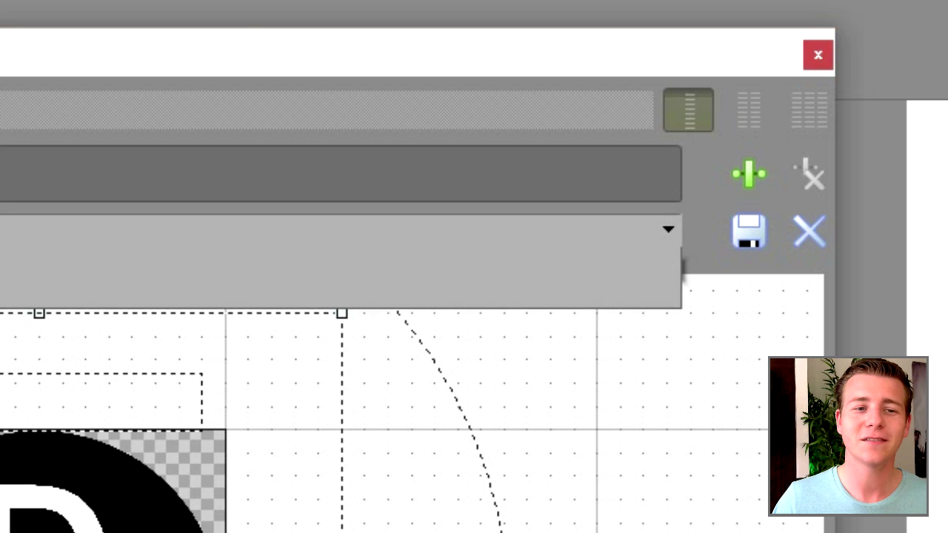
key(Down)
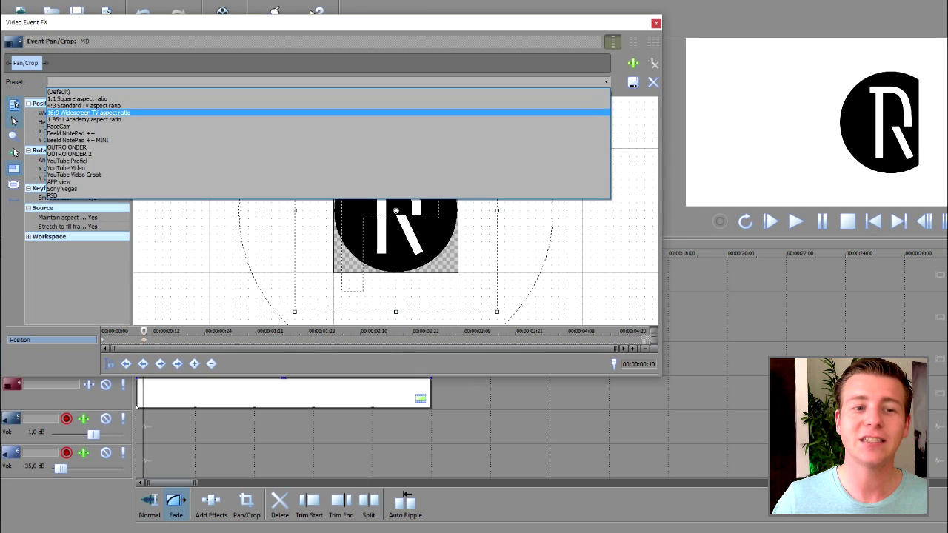
key(Return)
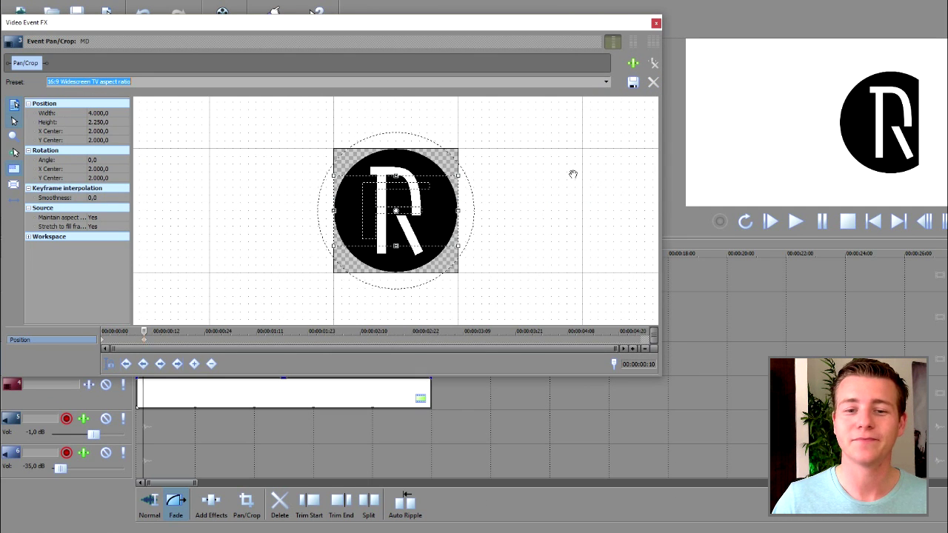
Step: Delete the logo's position keyframe at 00:00:00:10
click(144, 341)
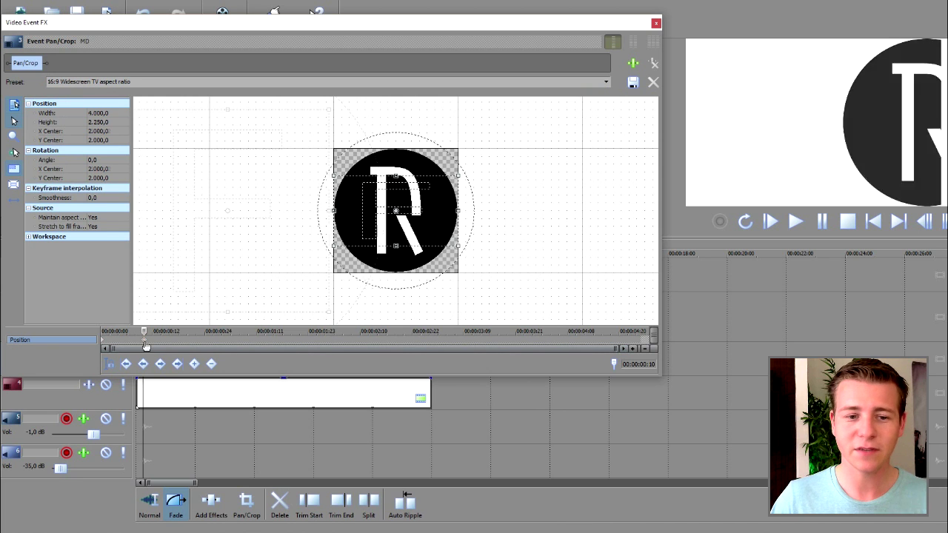
key(Delete)
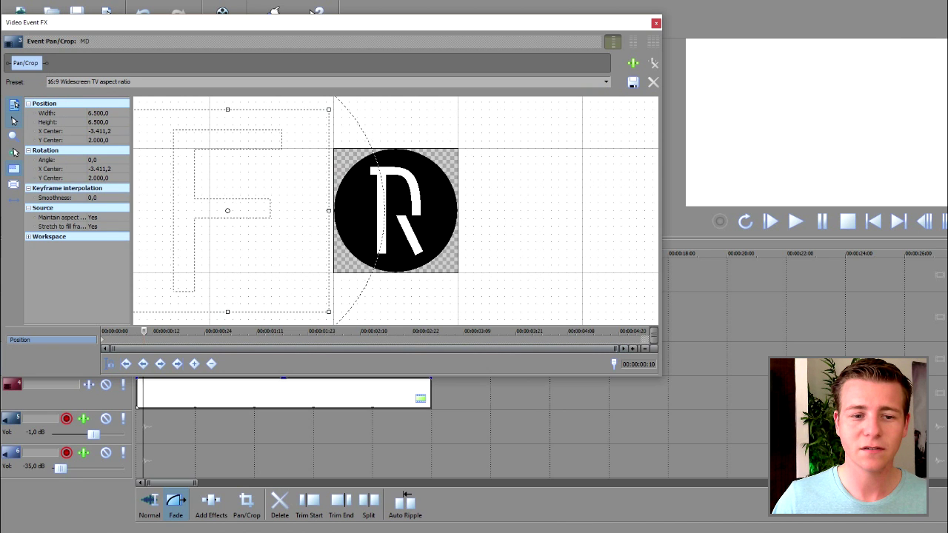
Step: Apply the 16:9 Widescreen TV aspect ratio preset to the first position keyframe and enlarge the crop frame to a width of about 11.500
click(604, 86)
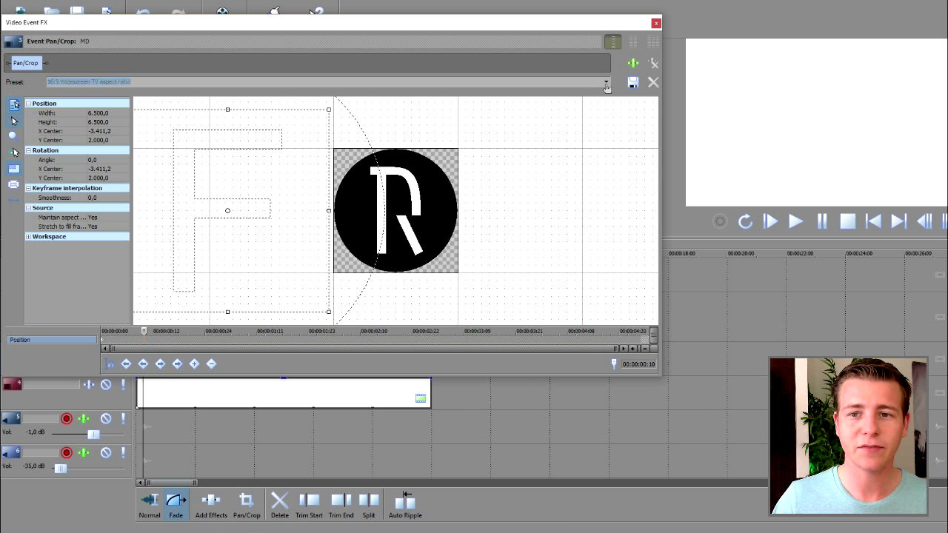
click(577, 112)
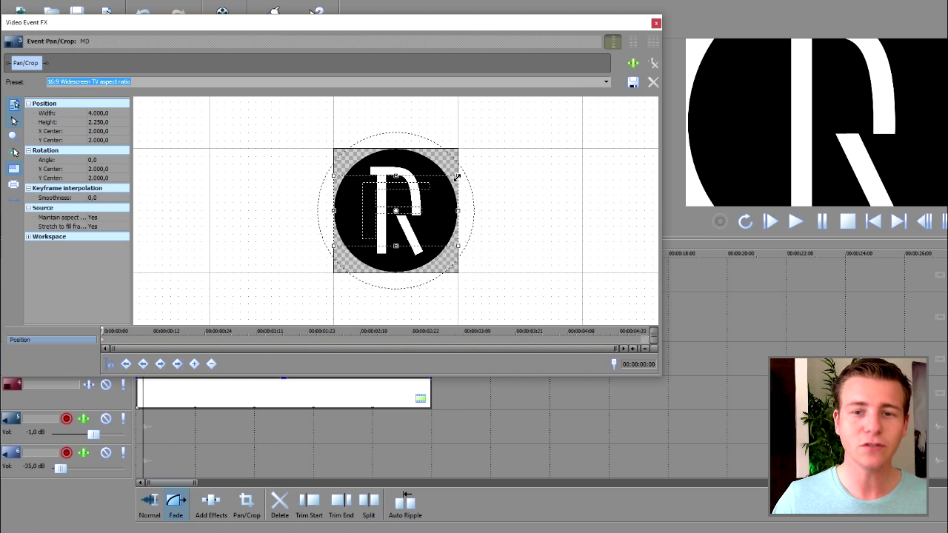
drag(457, 177, 571, 97)
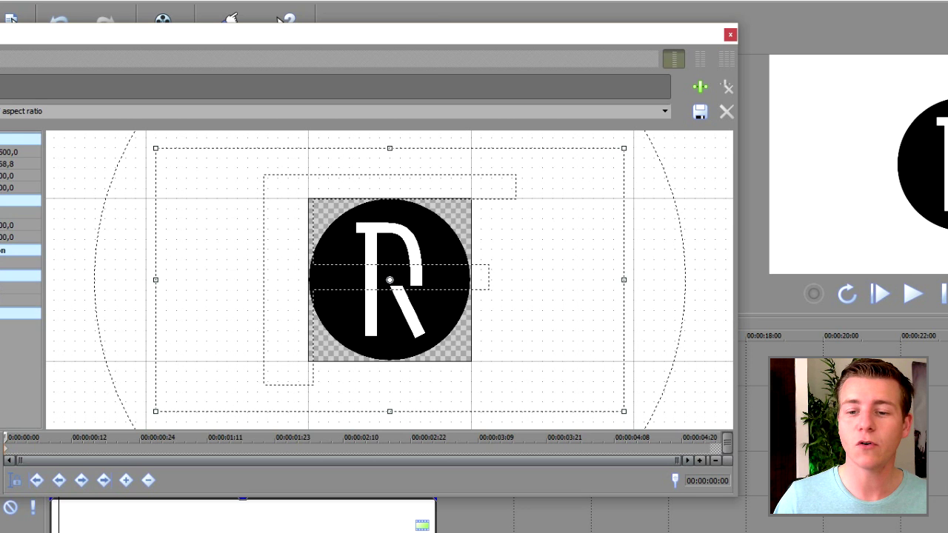
Step: Add a position keyframe at 00:00:00:10, and at the first keyframe shift the crop frame sideways to an X Center of about 10.240
double_click(707, 481)
text(10)
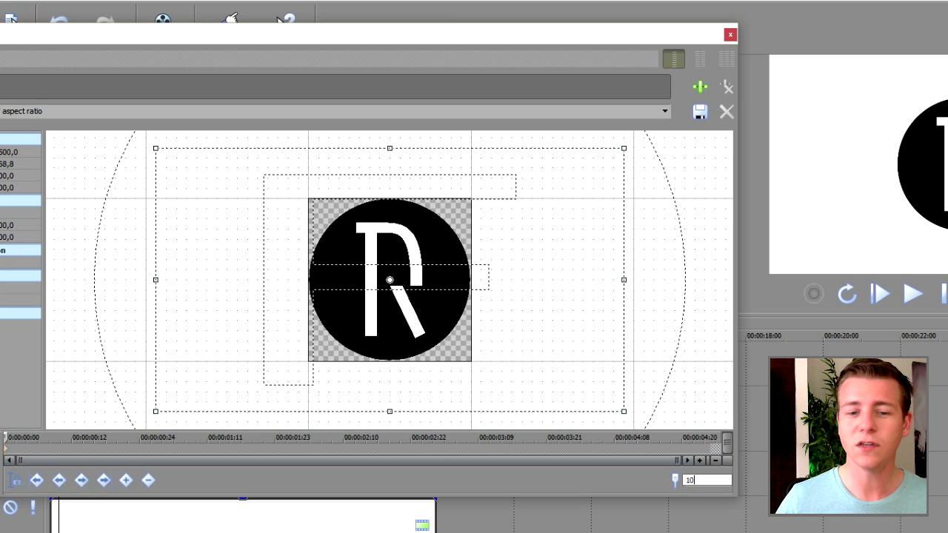
key(Return)
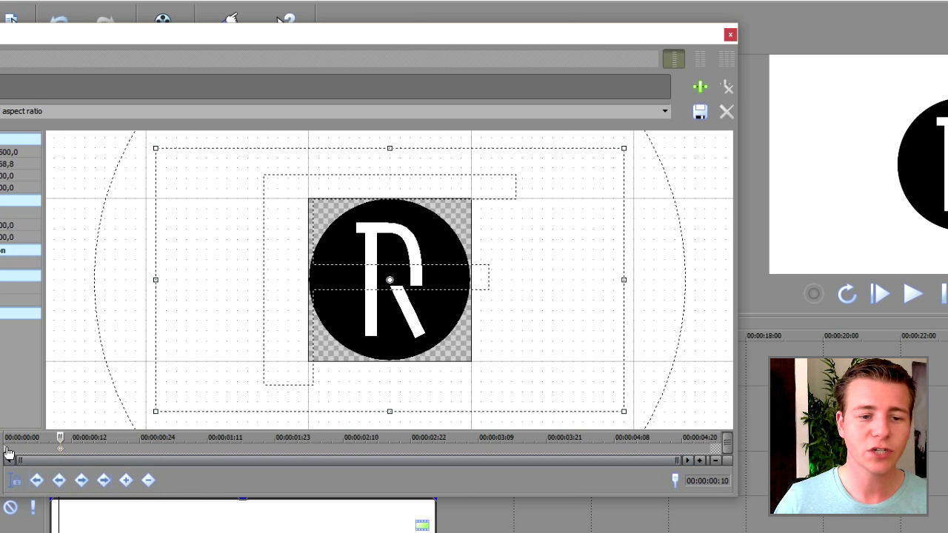
click(6, 453)
drag(185, 279, 519, 275)
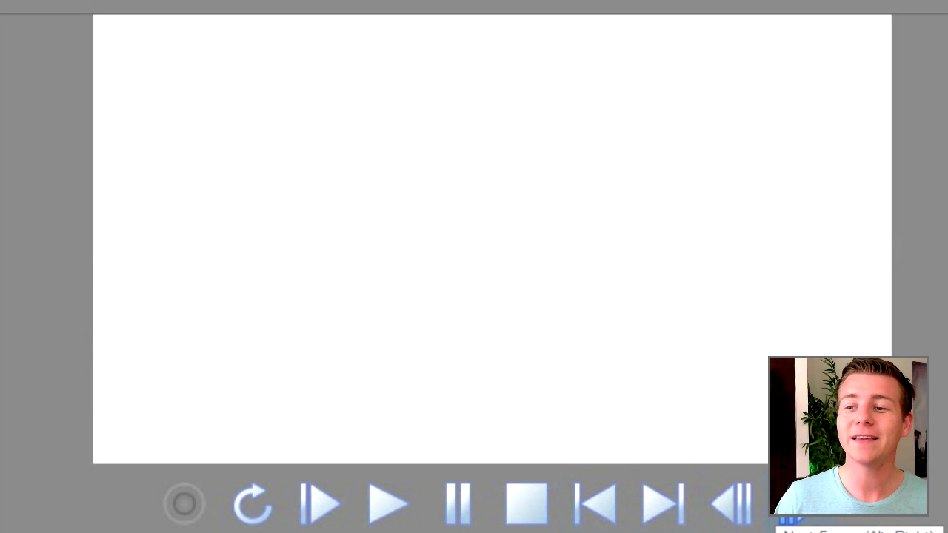
Step: Step through the logo's slide-in frame by frame to check its edges in the preview
click(796, 503)
click(796, 504)
click(796, 503)
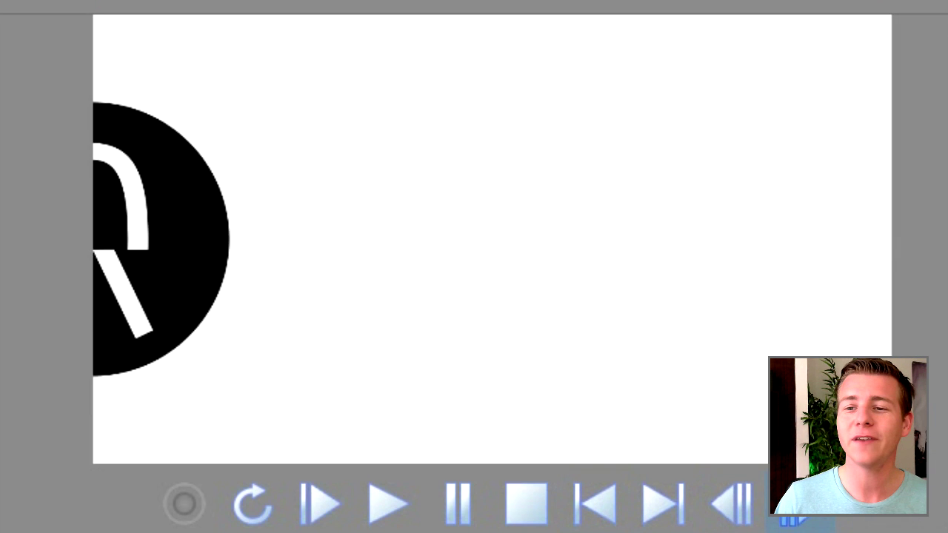
click(791, 518)
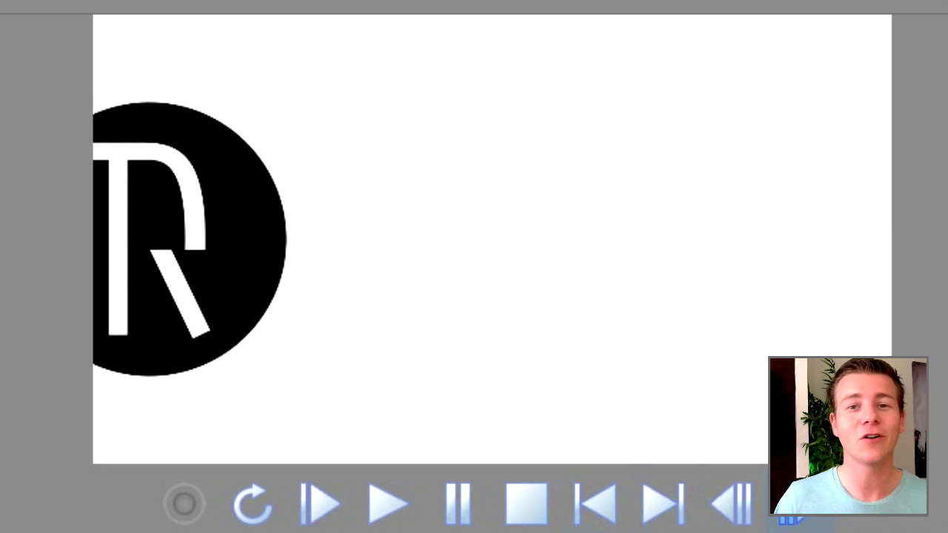
click(790, 519)
click(791, 518)
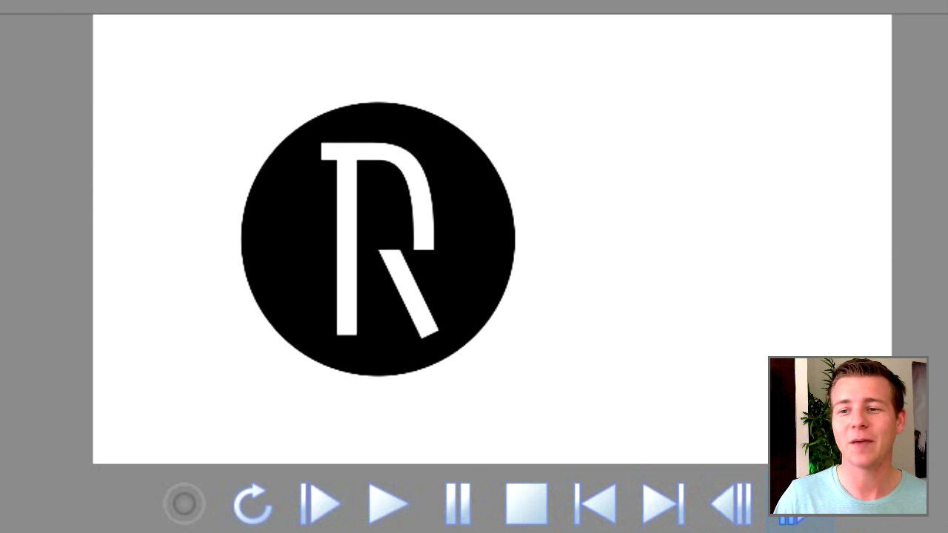
click(791, 518)
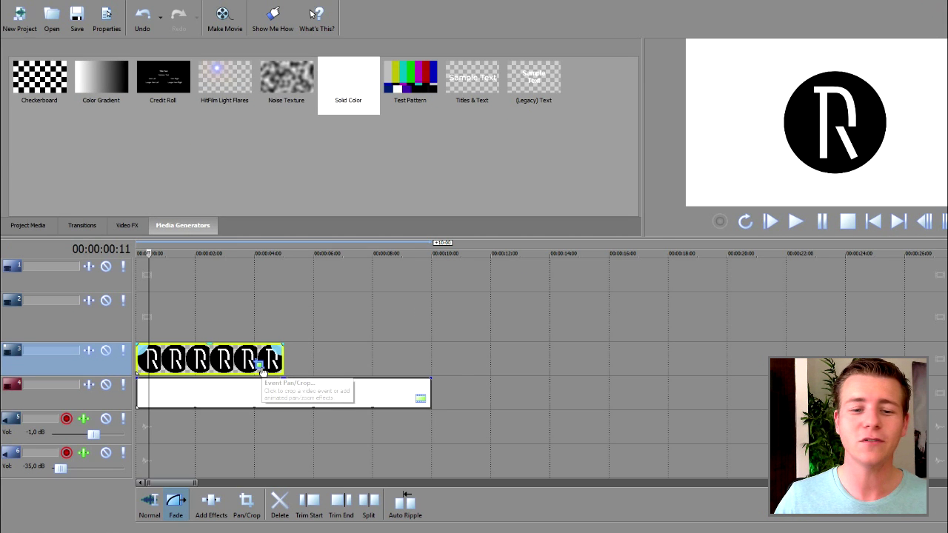
Step: Reopen the logo clip's Pan/Crop settings and add a position keyframe at 00:00:00:08
click(263, 367)
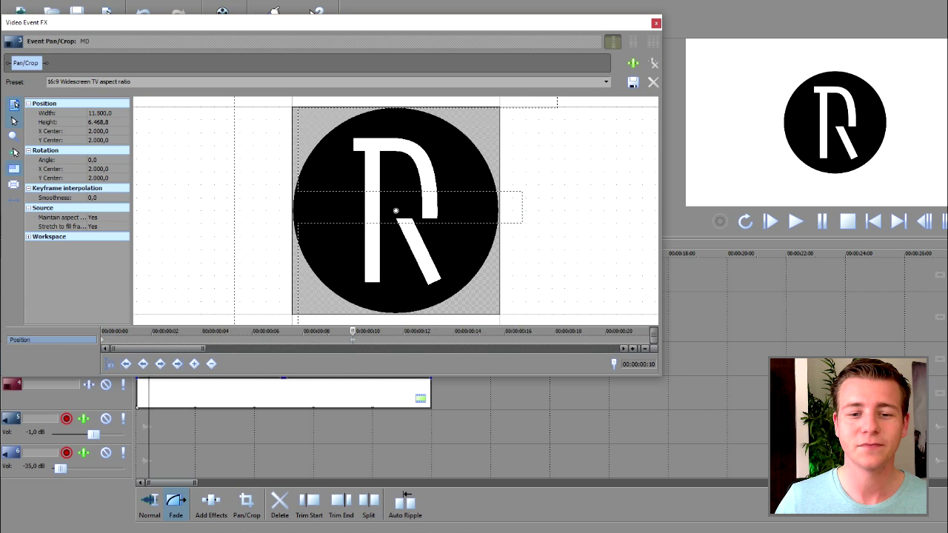
scroll(353, 340, up, 2)
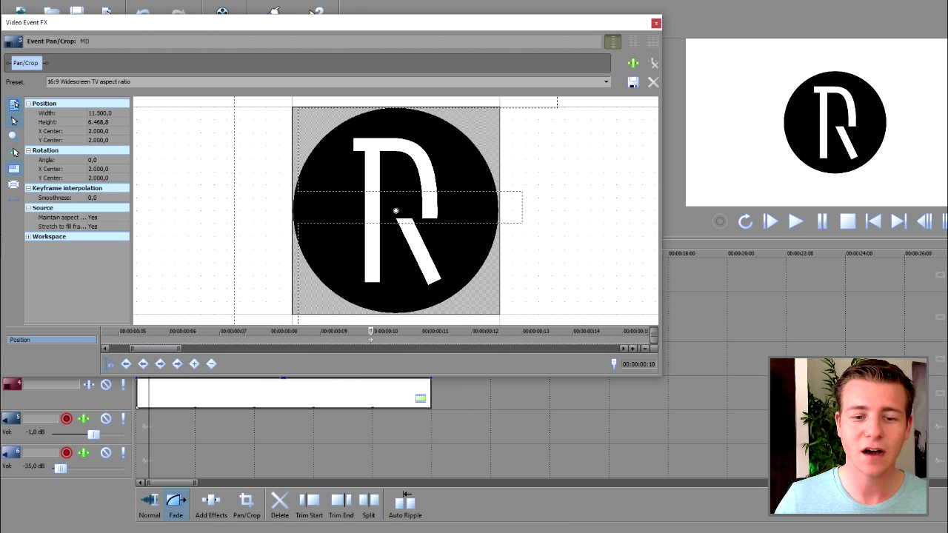
click(270, 331)
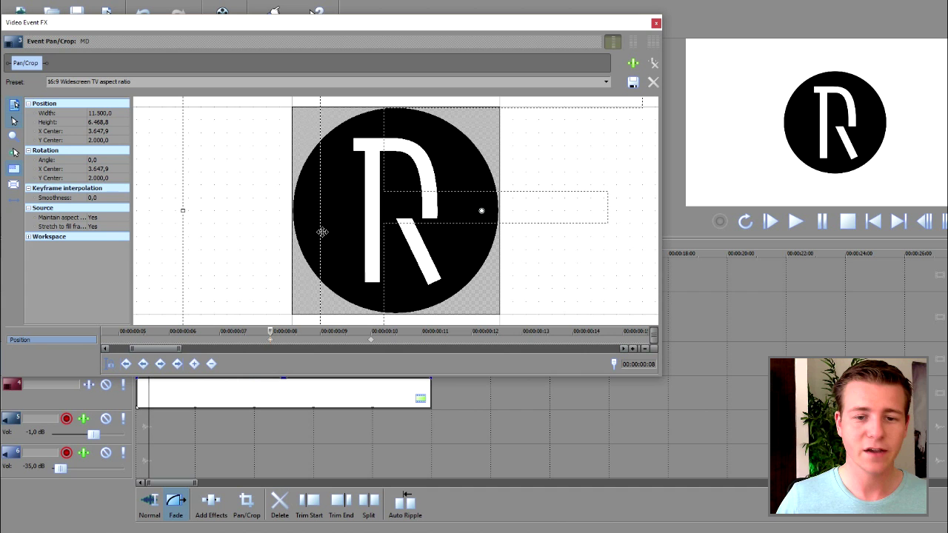
scroll(322, 232, down, 4)
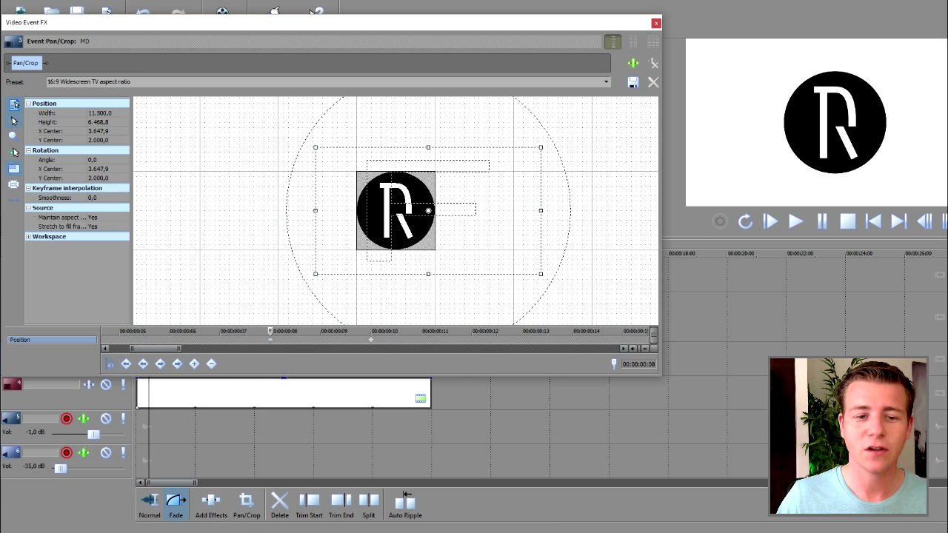
Step: At the 00:00:00:08 keyframe, shift the crop frame sideways past the logo's centre to an X Center of about 1.338
scroll(377, 339, left, 2)
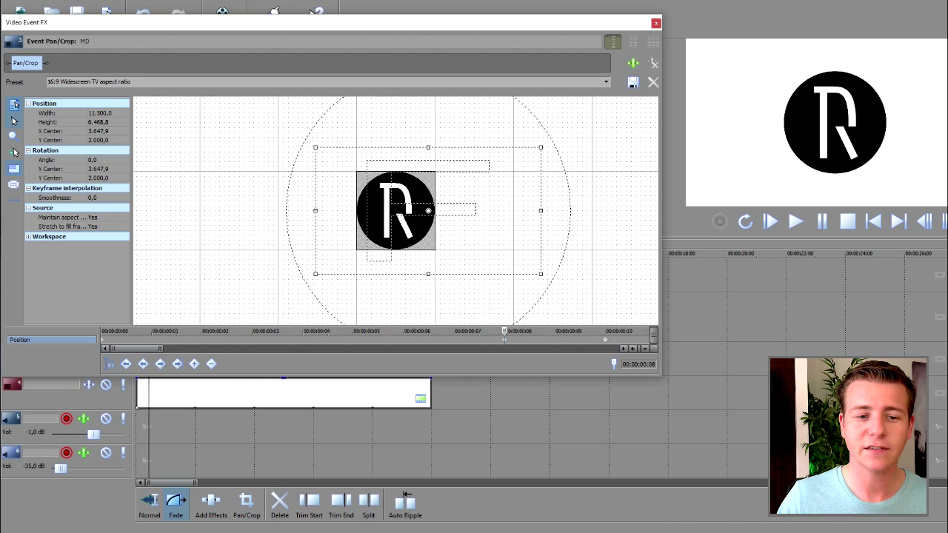
drag(428, 210, 557, 211)
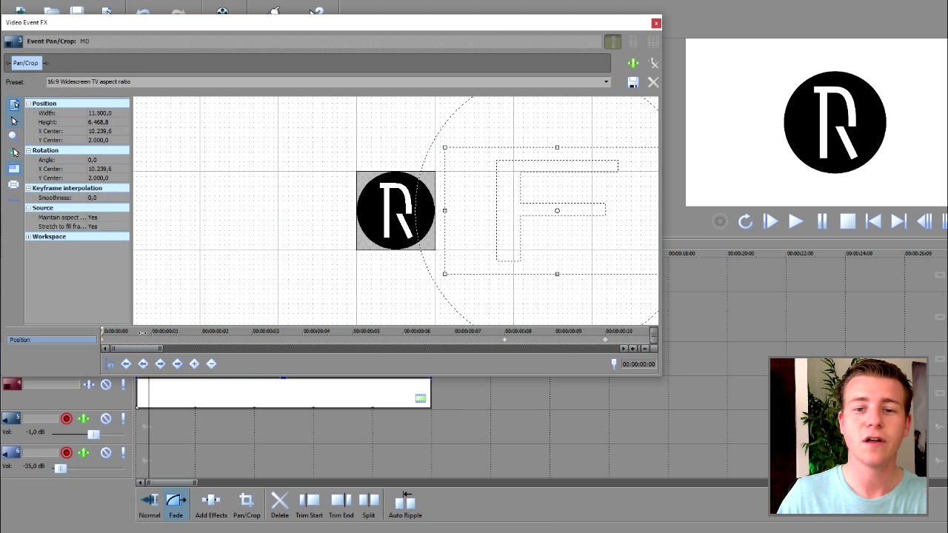
drag(239, 335, 335, 334)
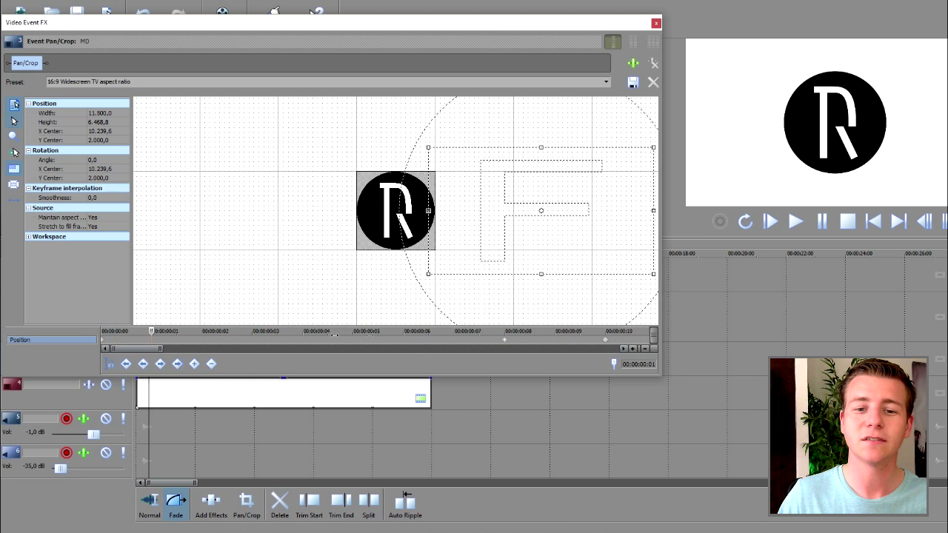
key(Right)
key(Right)
key(Right)
key(Right)
click(507, 340)
drag(452, 202, 417, 202)
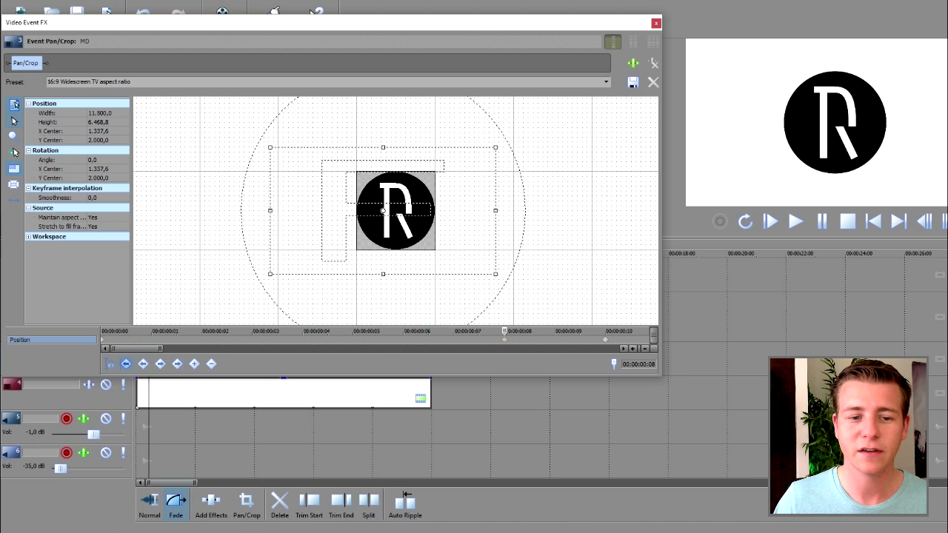
Step: Examine the crop frame's movement across the three position keyframes, from the first keyframe onward
key(ctrl+Home)
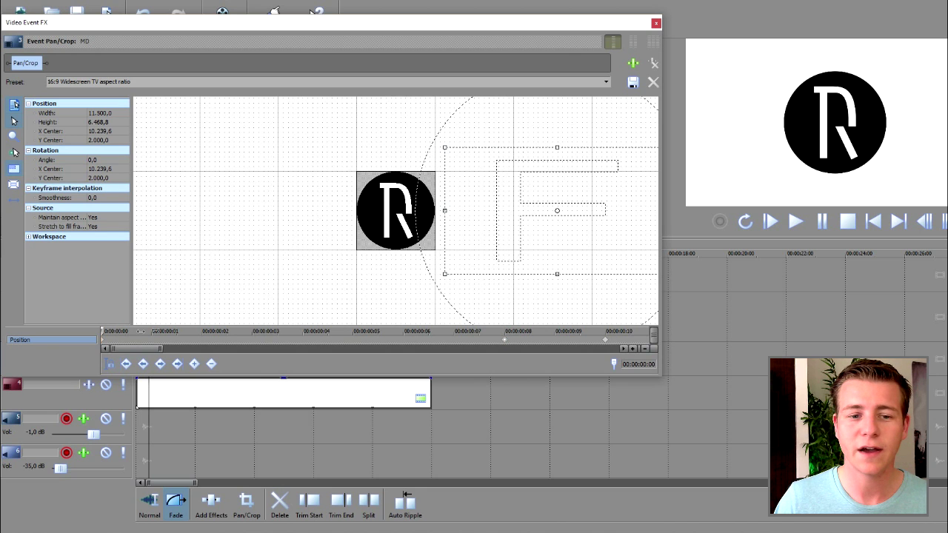
drag(195, 328, 201, 328)
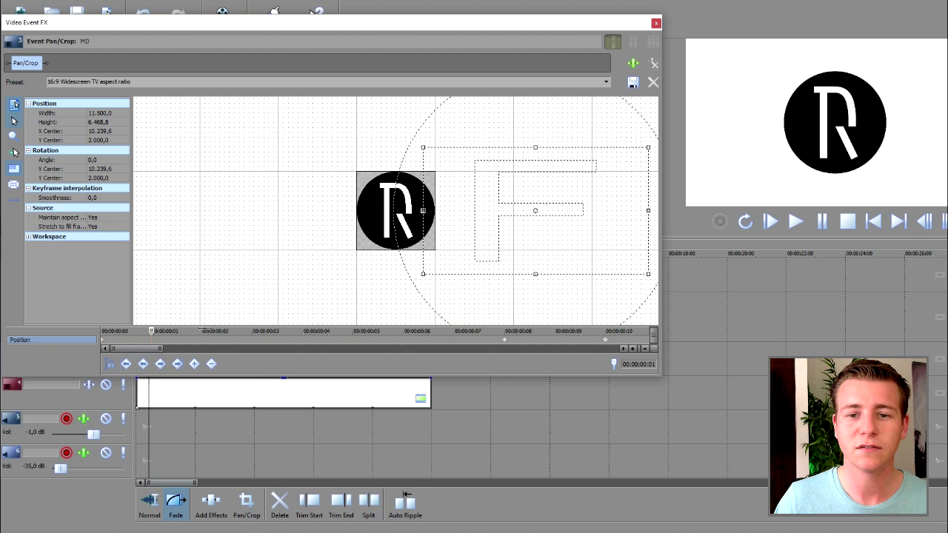
key(Right)
key(Right)
key(Right)
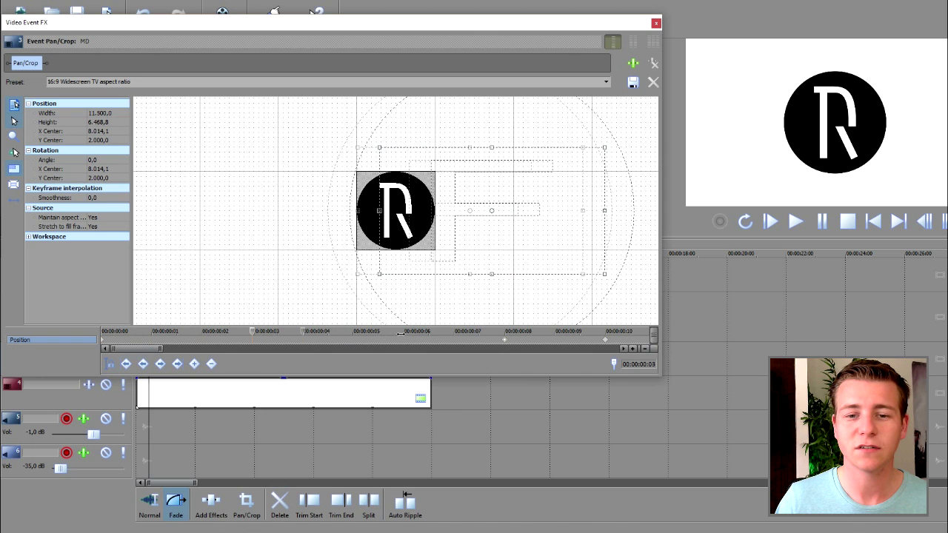
key(Right)
key(Right)
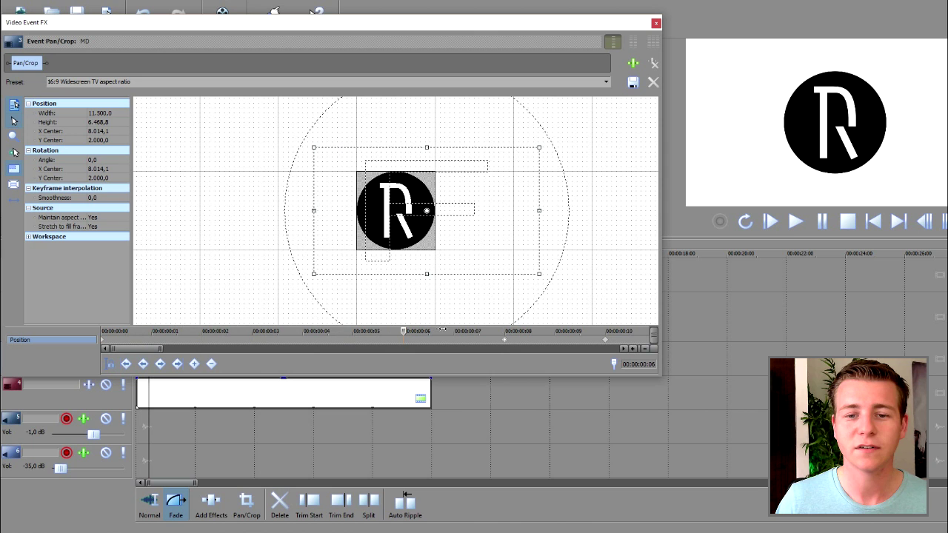
key(Right)
click(504, 331)
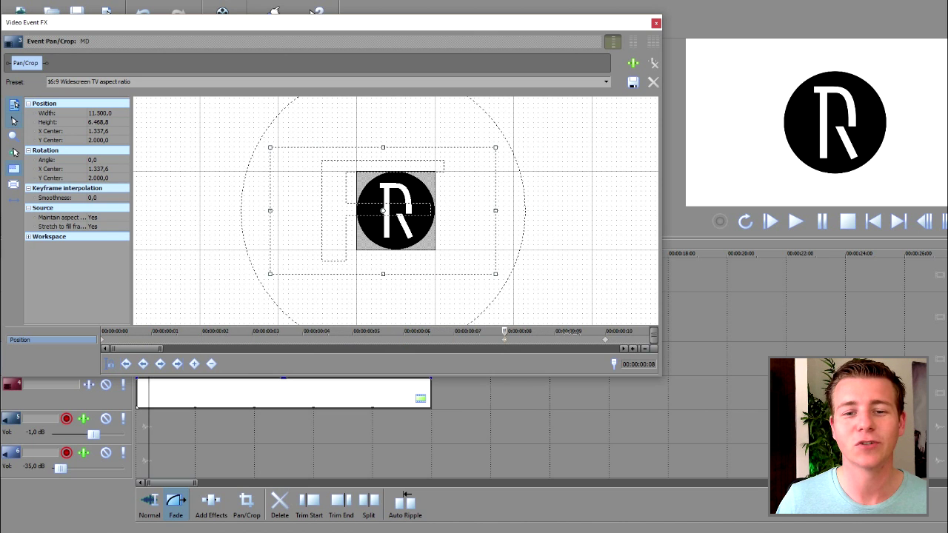
key(Right)
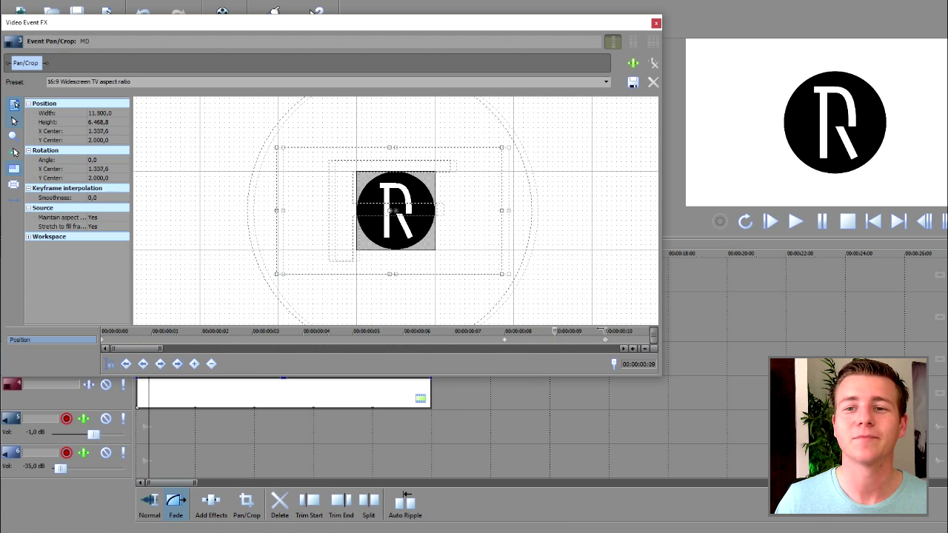
Step: Close the Pan/Crop settings and preview the logo's overshoot animation frame by frame from the start to 00:00:00:10
click(656, 22)
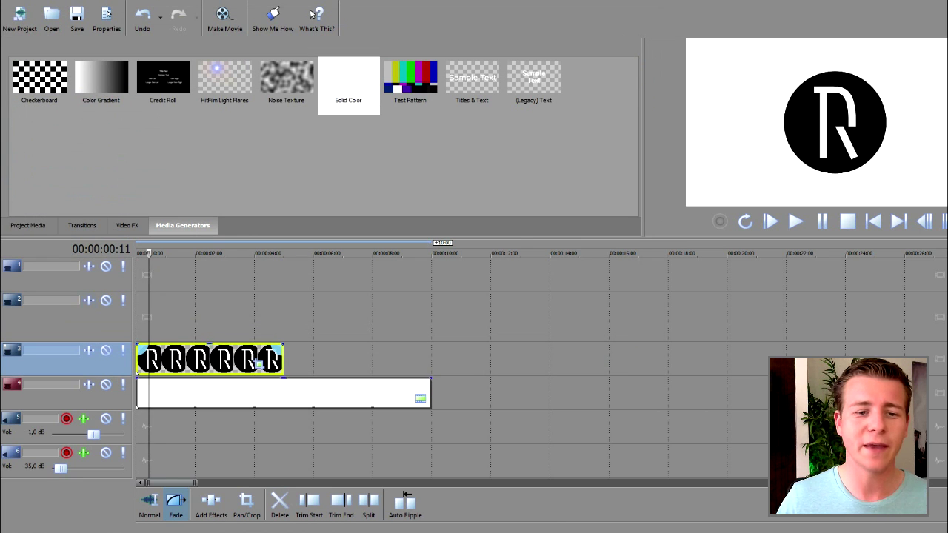
key(ctrl+Home)
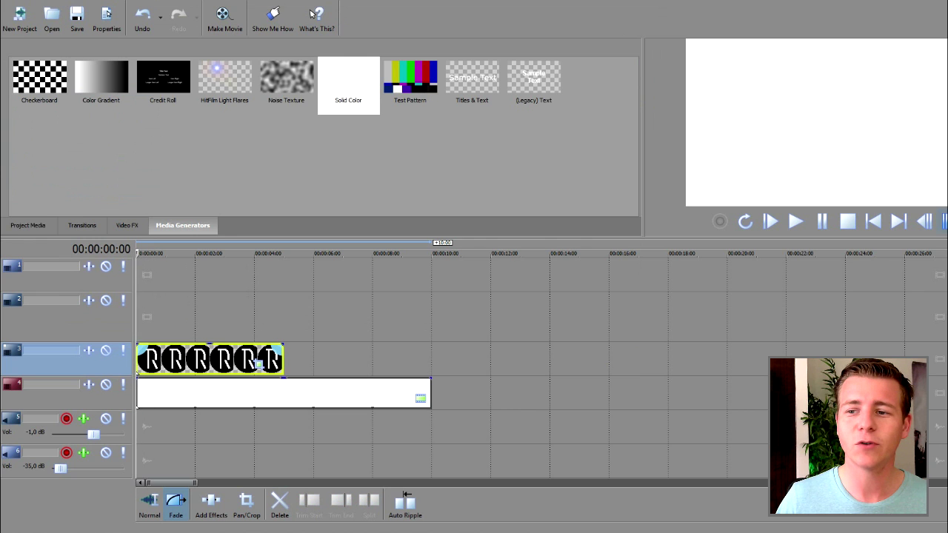
key(space)
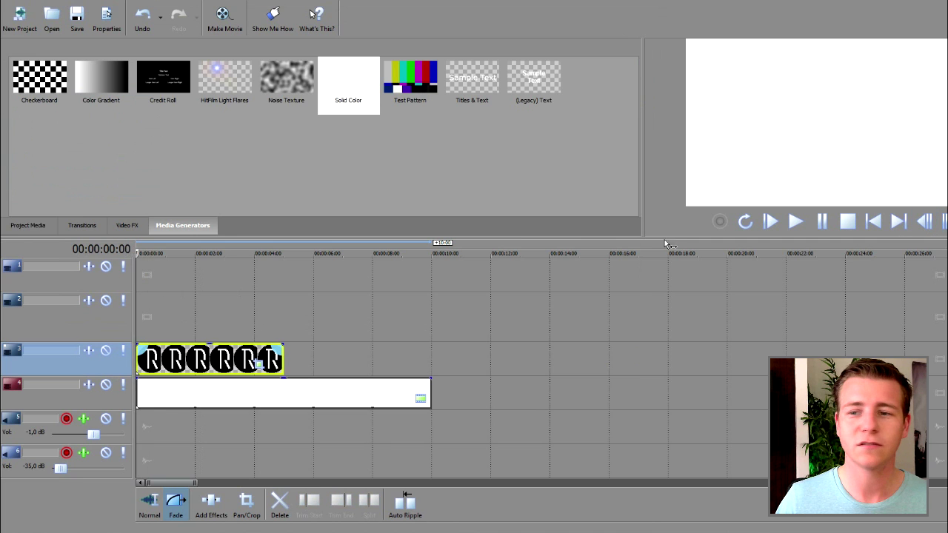
click(944, 221)
click(945, 221)
key(alt+Right)
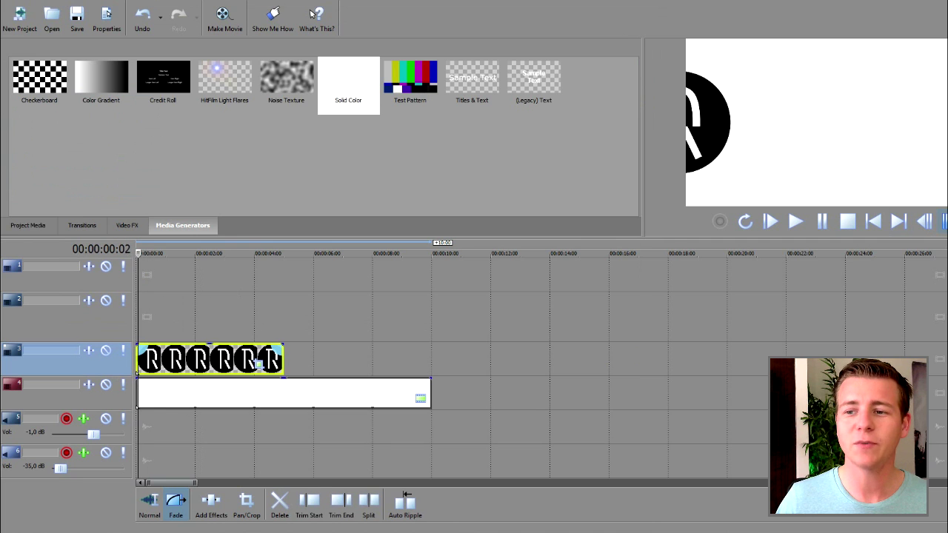
key(alt+Right)
key(alt+Right)
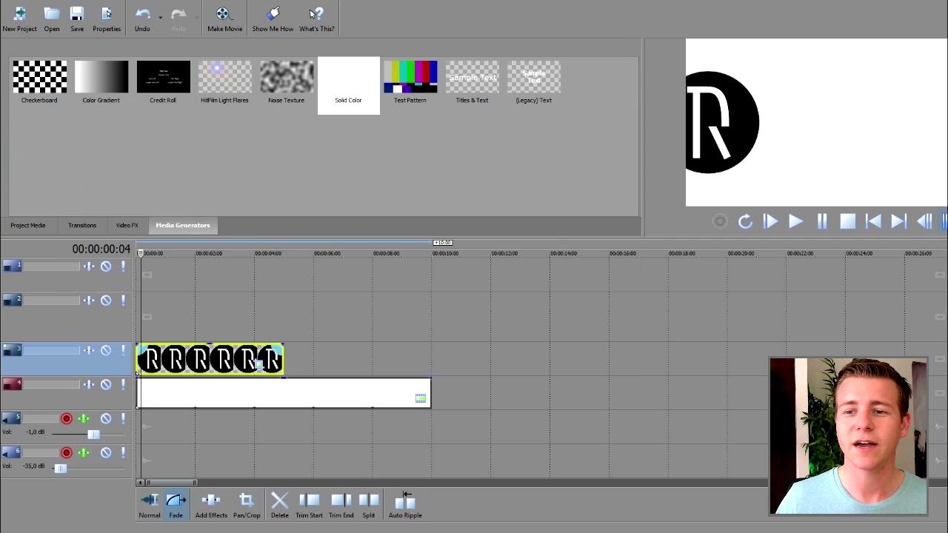
key(alt+Right)
key(alt+Right)
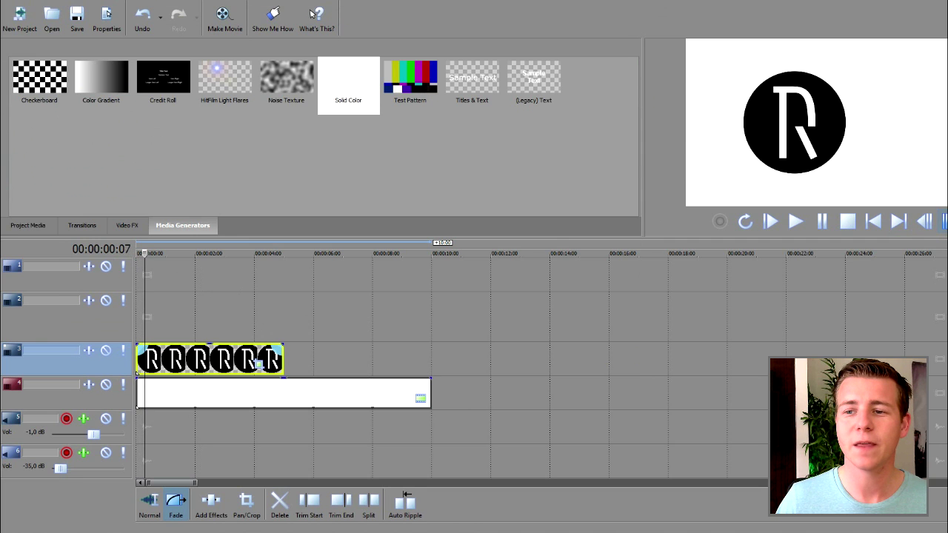
key(alt+Right)
key(alt+Right)
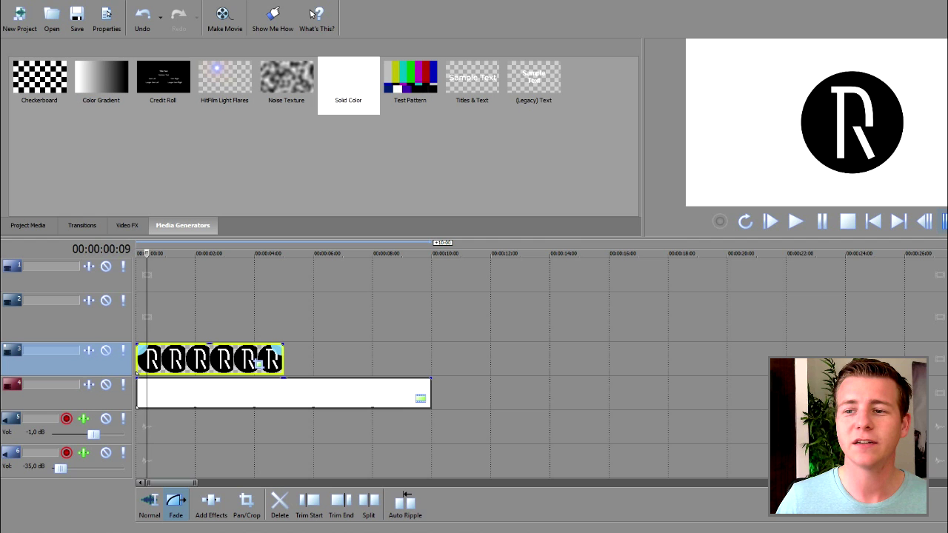
key(alt+Right)
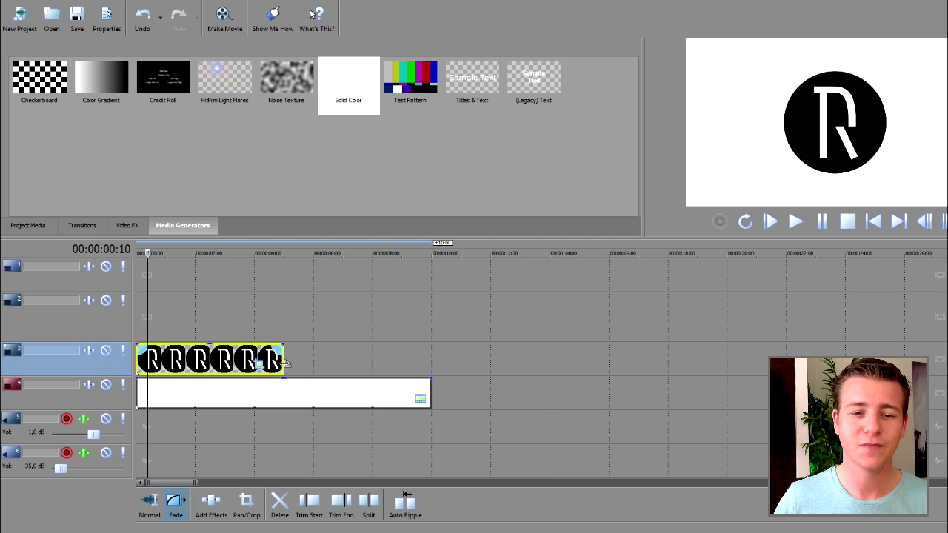
Step: Reopen the logo clip's Pan/Crop settings and add position keyframes at 00:00:00:20 and 00:00:01:00
click(260, 364)
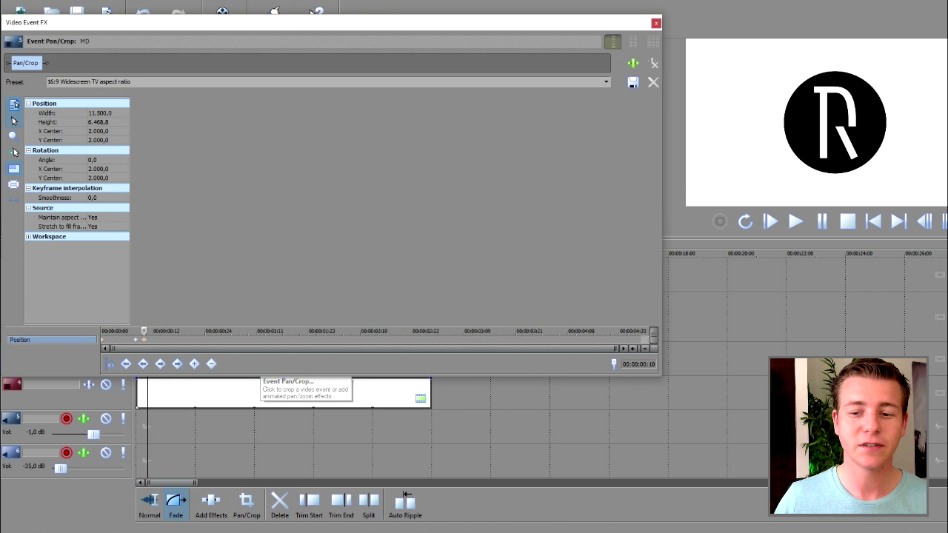
click(652, 364)
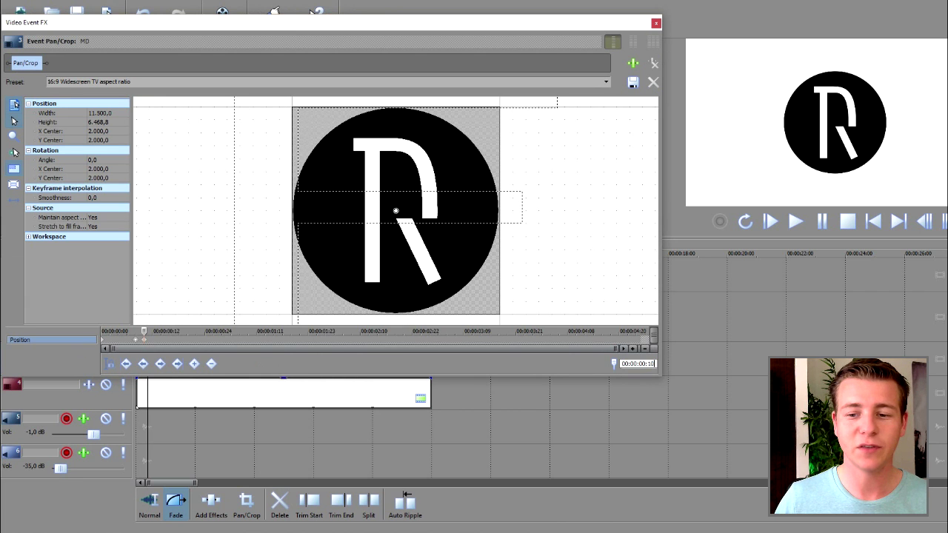
drag(653, 363, 625, 364)
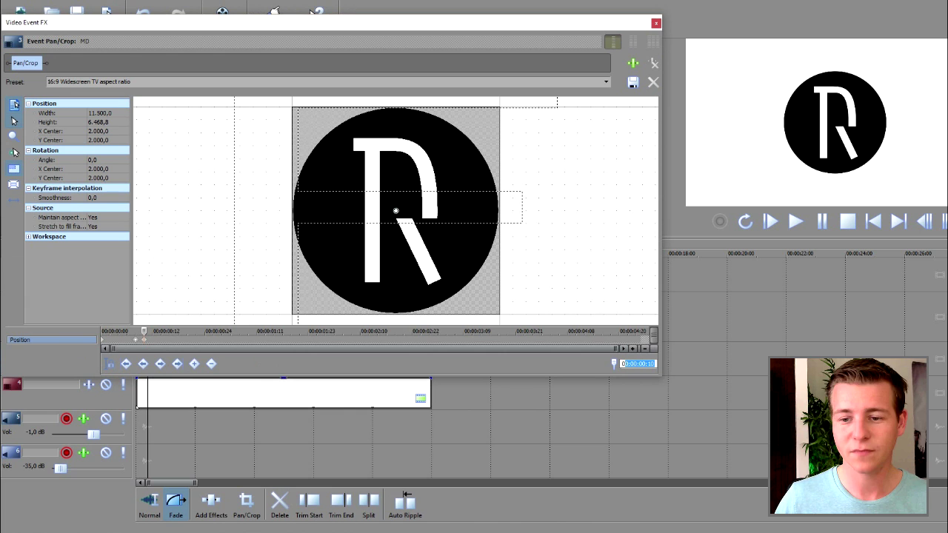
text(20)
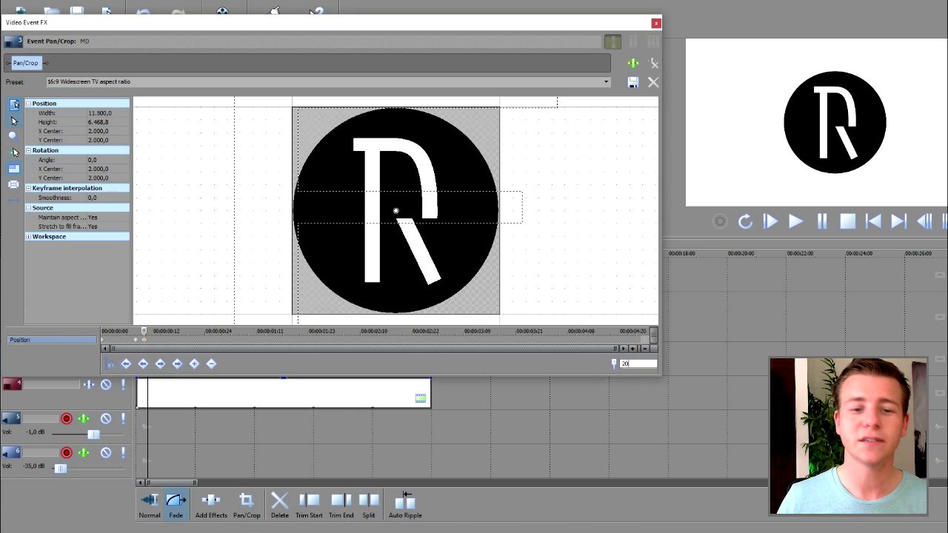
key(Return)
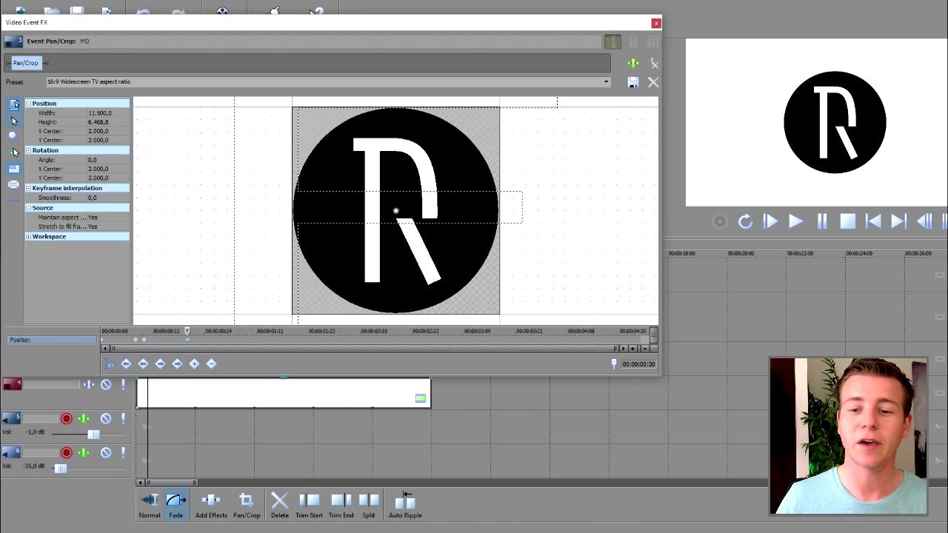
double_click(638, 364)
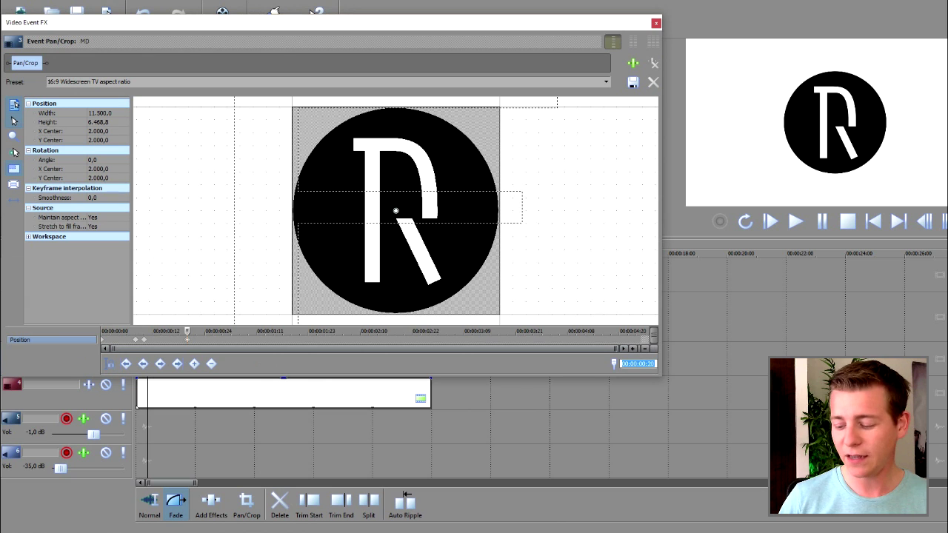
text(25)
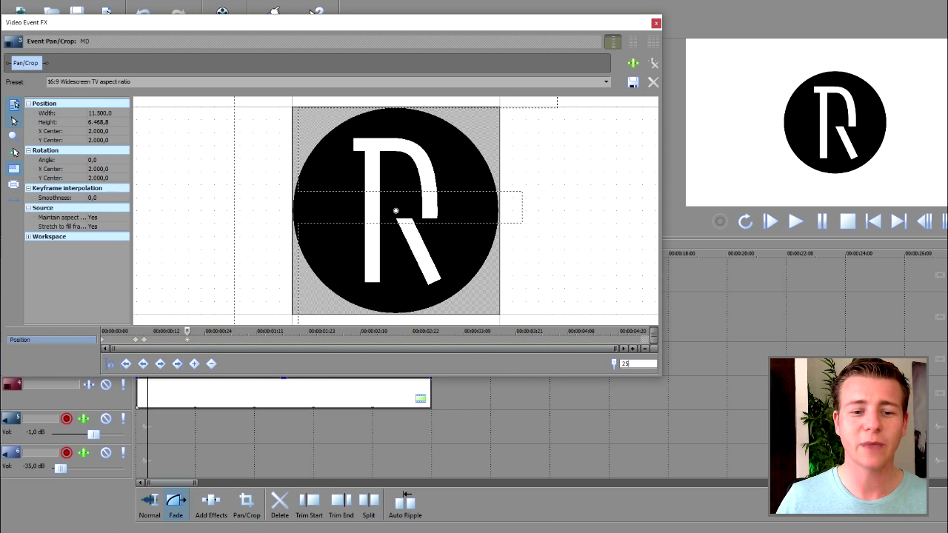
key(Return)
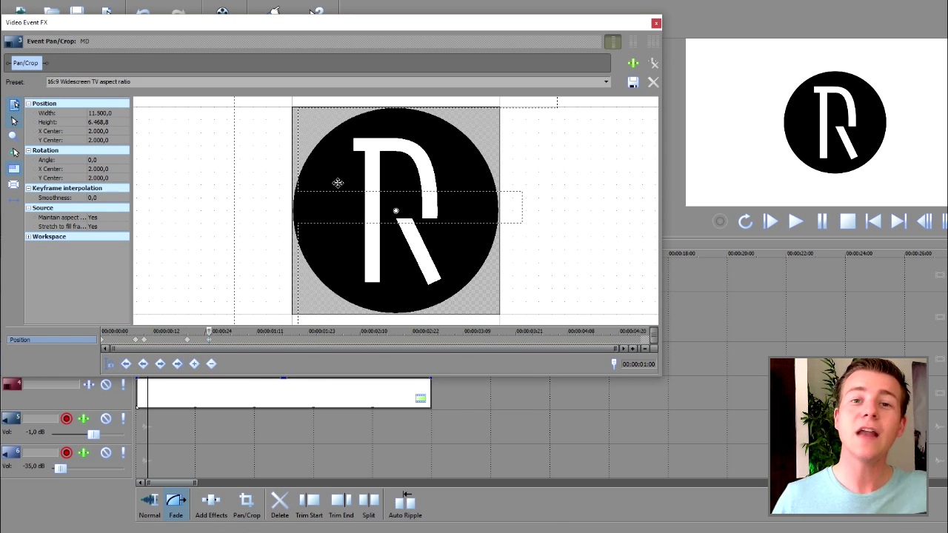
Step: At the 00:00:01:00 keyframe, shrink the crop frame around the logo's centre to about 500 by 281.3, and close the Pan/Crop settings
scroll(337, 183, down, 1)
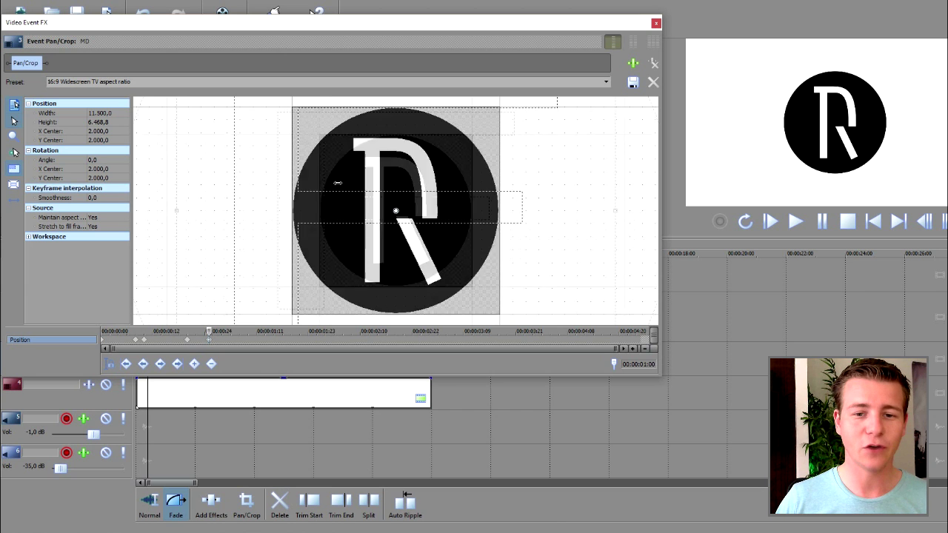
scroll(337, 183, down, 3)
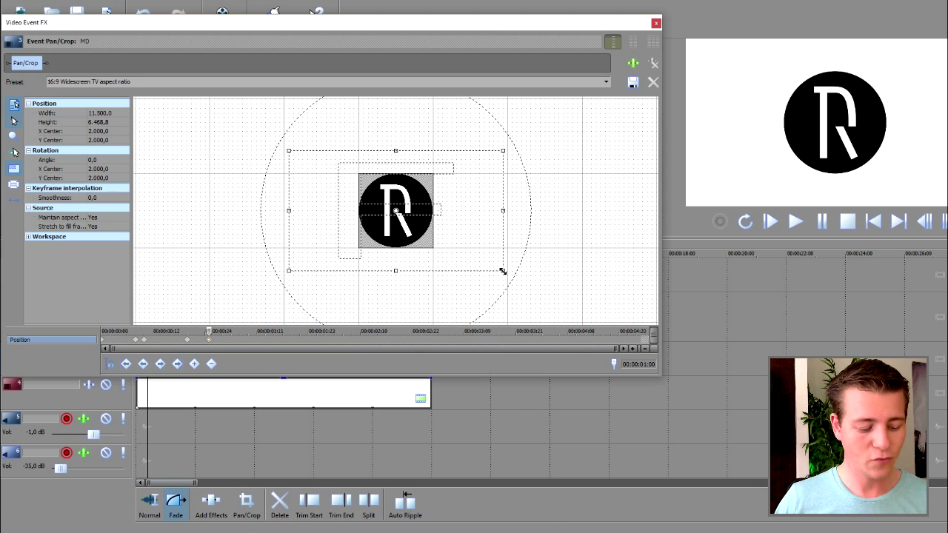
drag(503, 272, 445, 226)
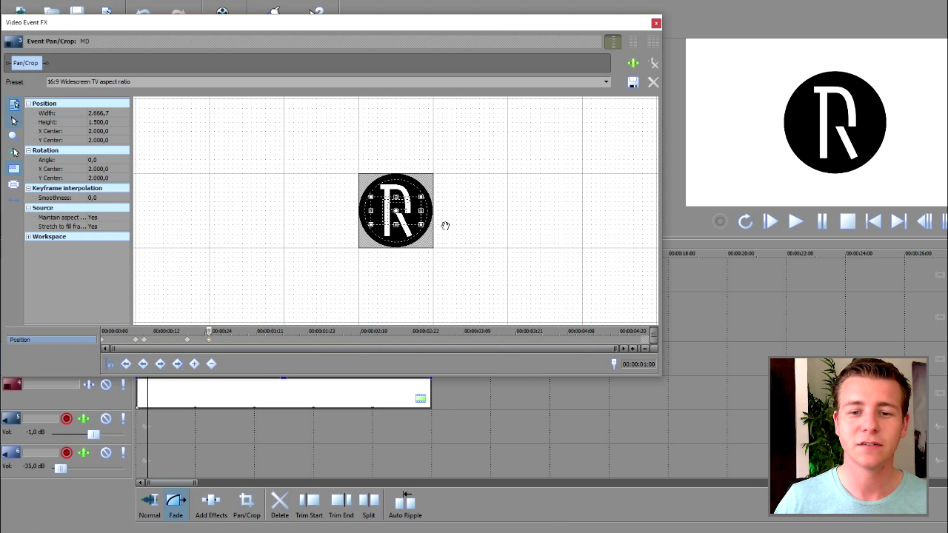
scroll(452, 230, up, 5)
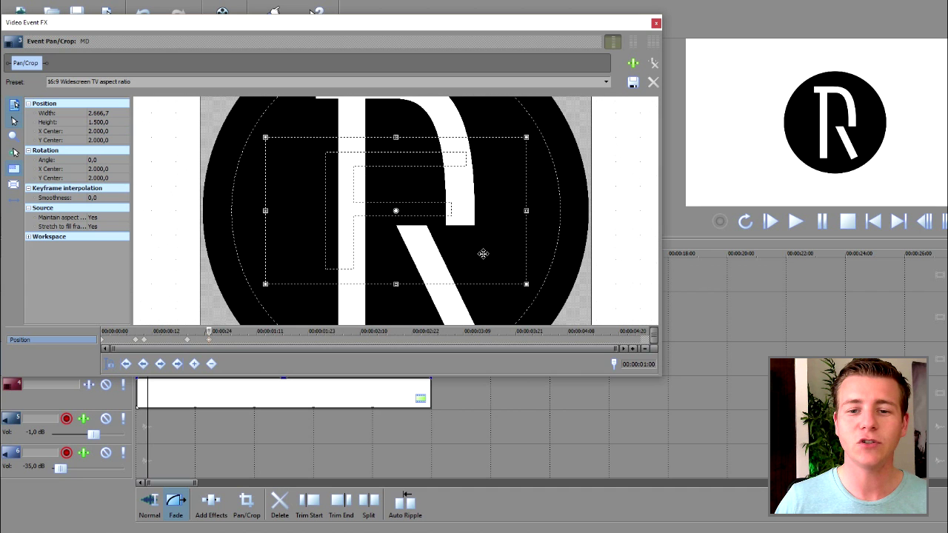
drag(526, 284, 470, 233)
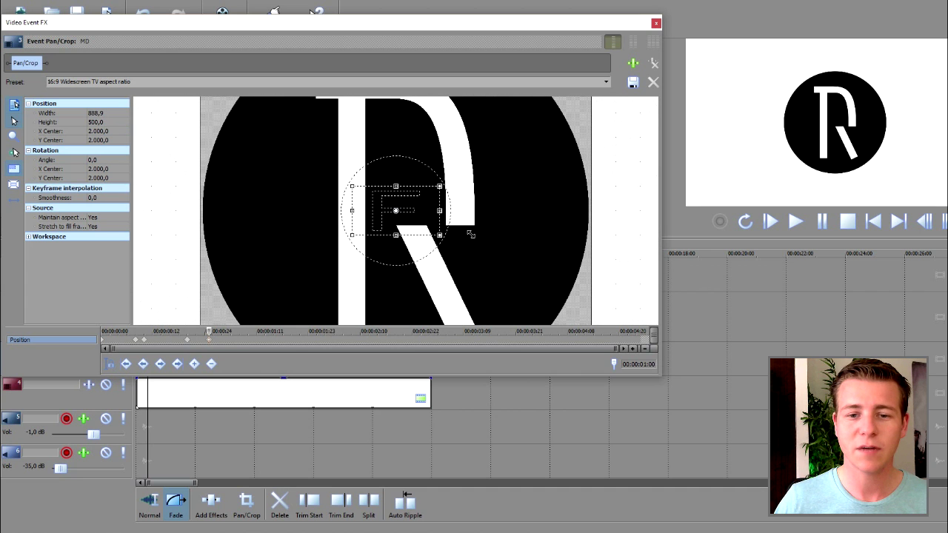
scroll(470, 234, up, 5)
drag(517, 276, 498, 256)
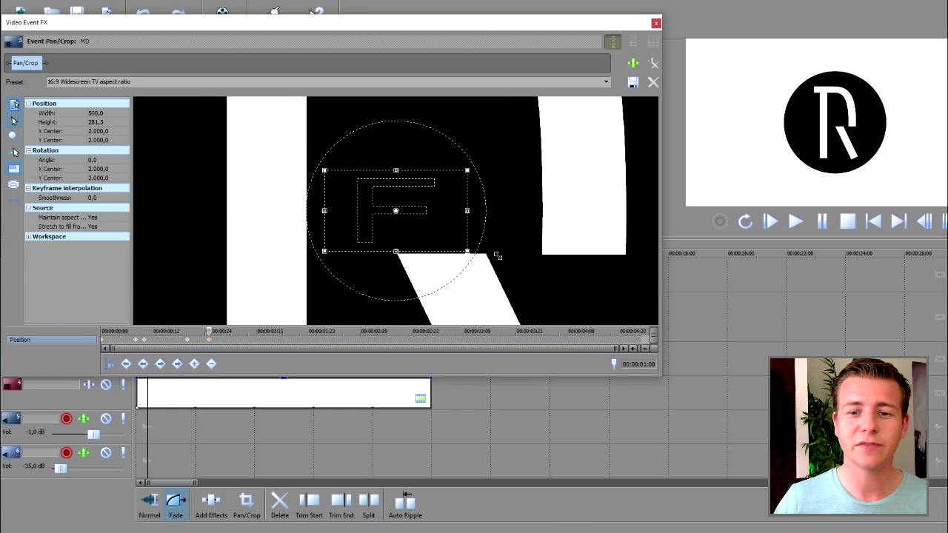
click(655, 23)
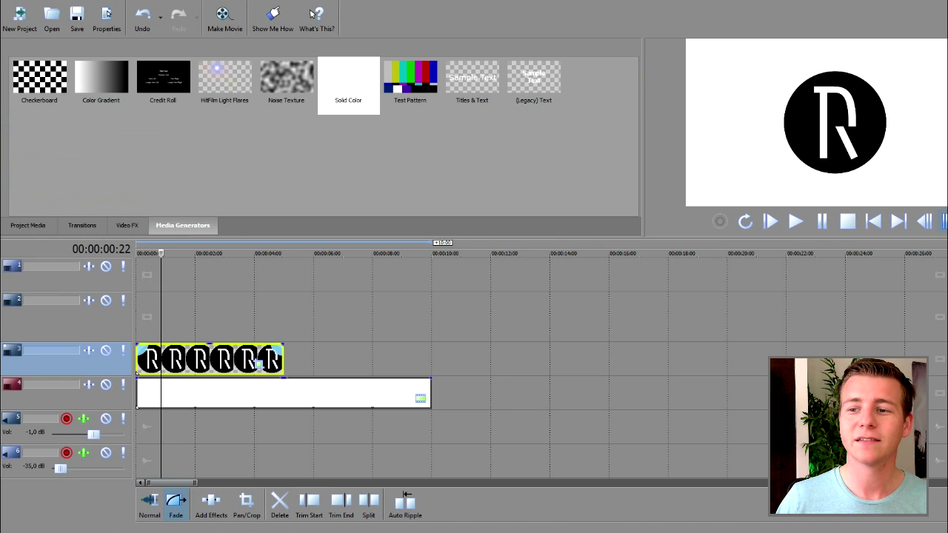
Step: Preview the logo's zoom-in frame by frame up to 00:00:01:00
click(925, 220)
click(925, 220)
click(925, 221)
click(925, 221)
click(925, 221)
click(925, 221)
click(924, 222)
click(925, 221)
click(925, 221)
click(925, 221)
click(945, 222)
click(945, 221)
key(Right)
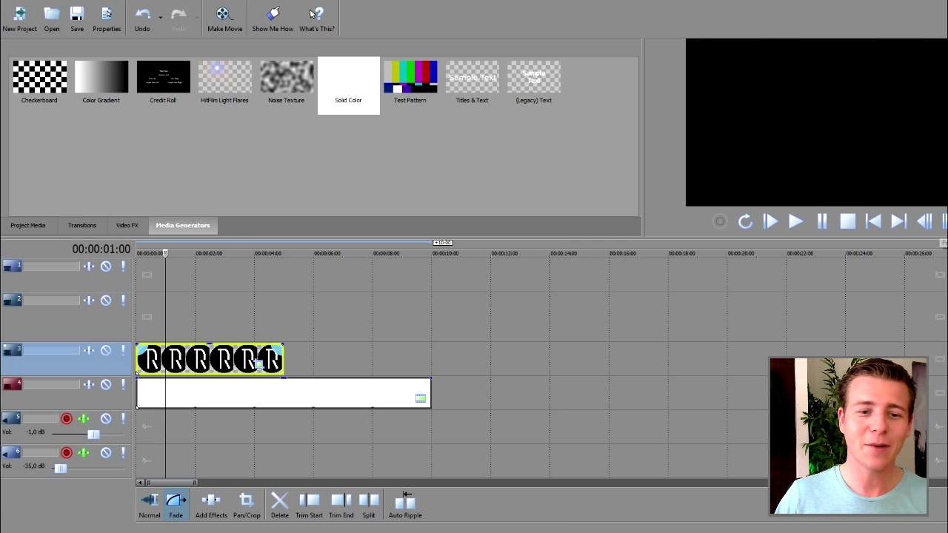
Step: Split the logo and white background clips at 00:00:01:01 and delete the parts after the cut
scroll(166, 351, up, 8)
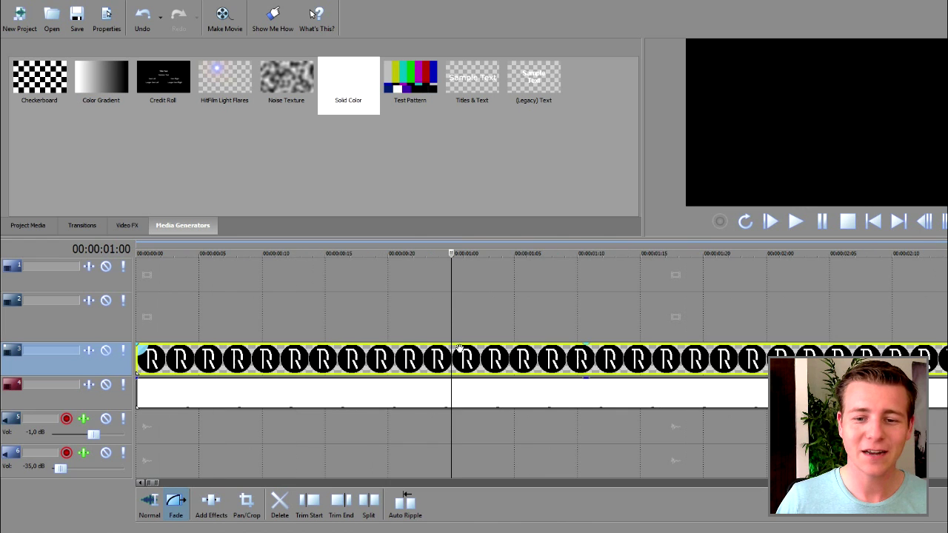
click(464, 320)
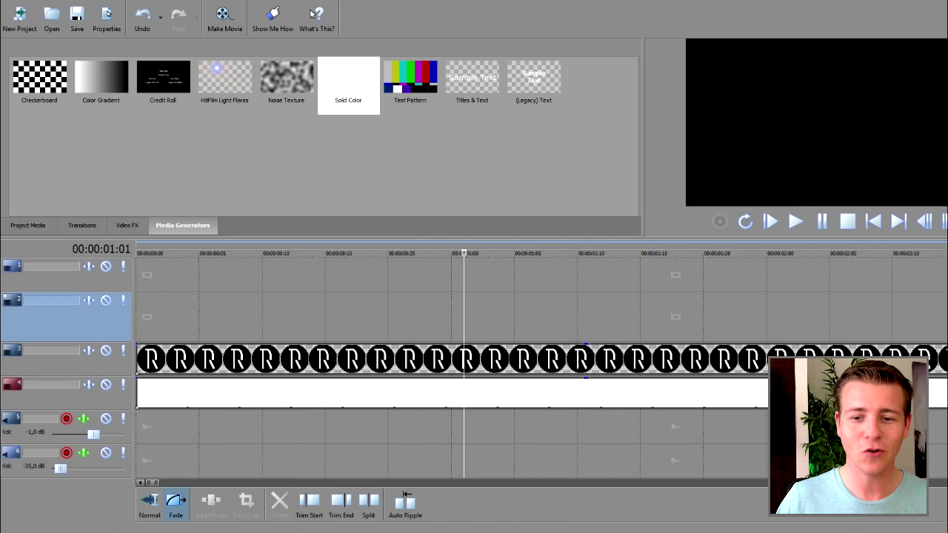
key(s)
click(488, 366)
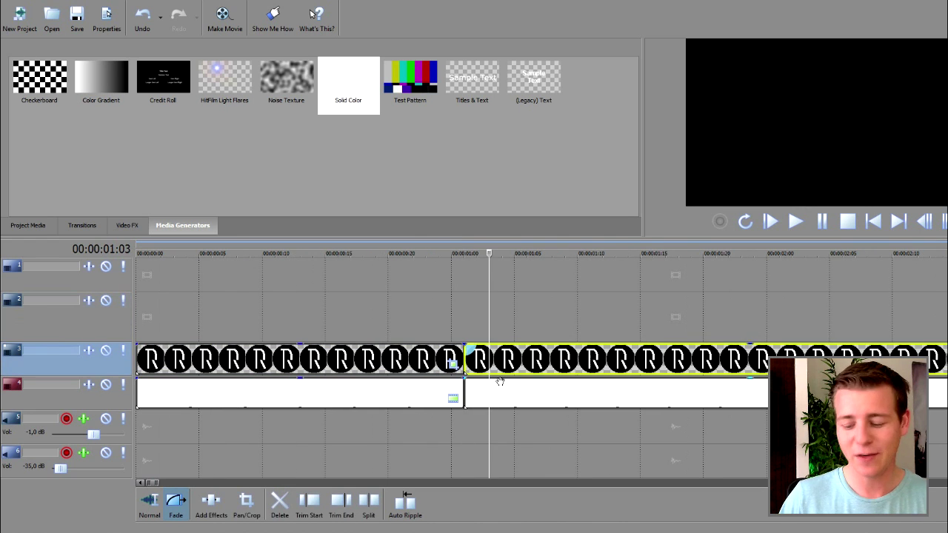
key(Delete)
click(497, 381)
key(Delete)
Step: Add a fade-out of about five frames to the end of both the logo and white background clips
drag(450, 352, 413, 357)
drag(457, 381, 400, 382)
Step: Preview the zoom-in and fade-out frame by frame from 00:00:00:16 to 00:00:01:01
click(337, 253)
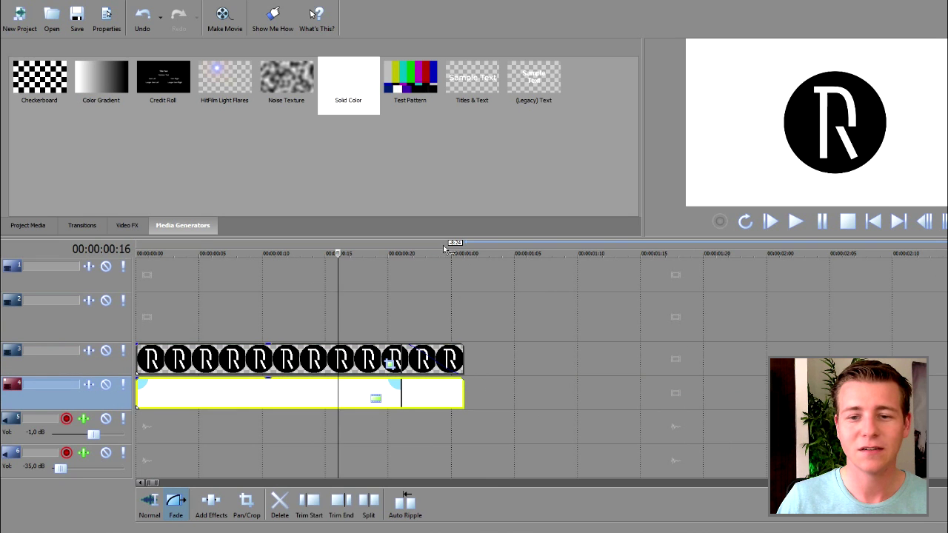
click(943, 220)
click(944, 222)
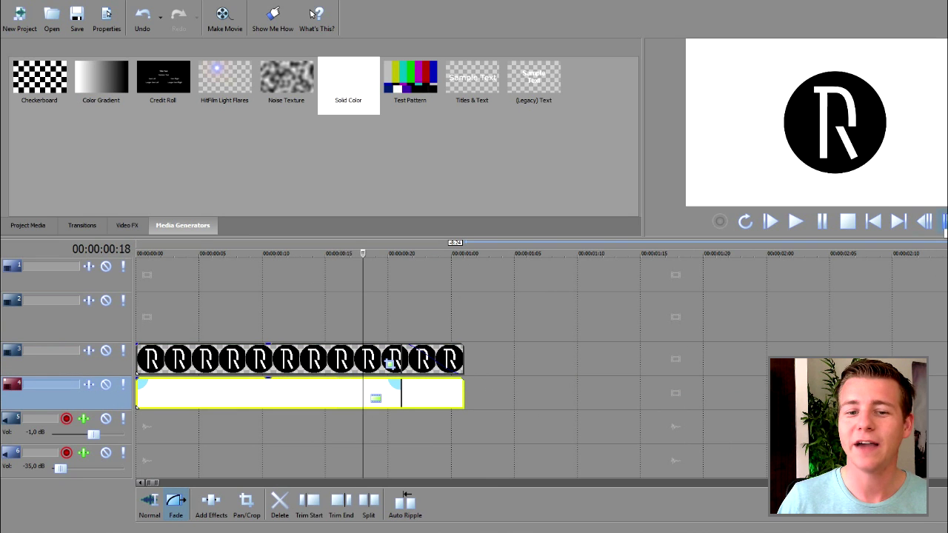
click(944, 222)
click(944, 222)
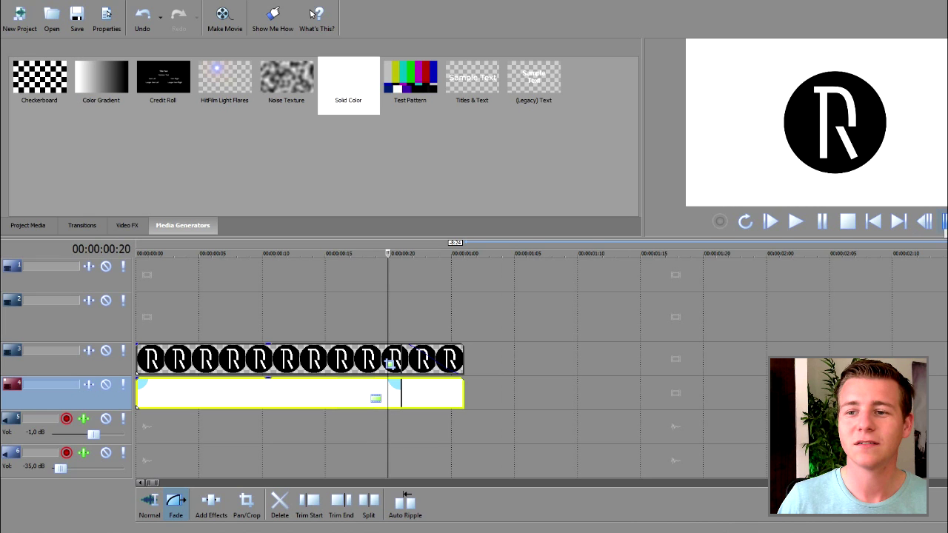
click(944, 221)
click(944, 221)
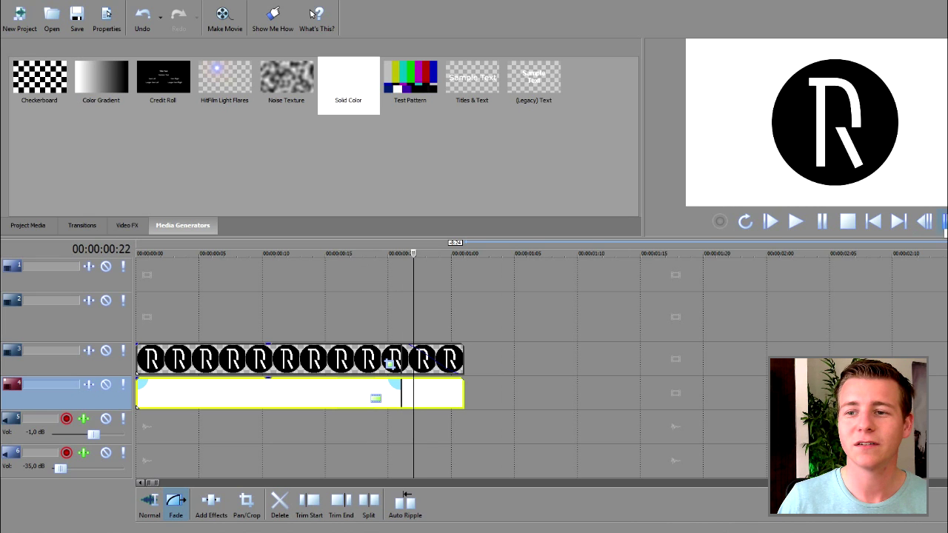
click(944, 222)
click(944, 221)
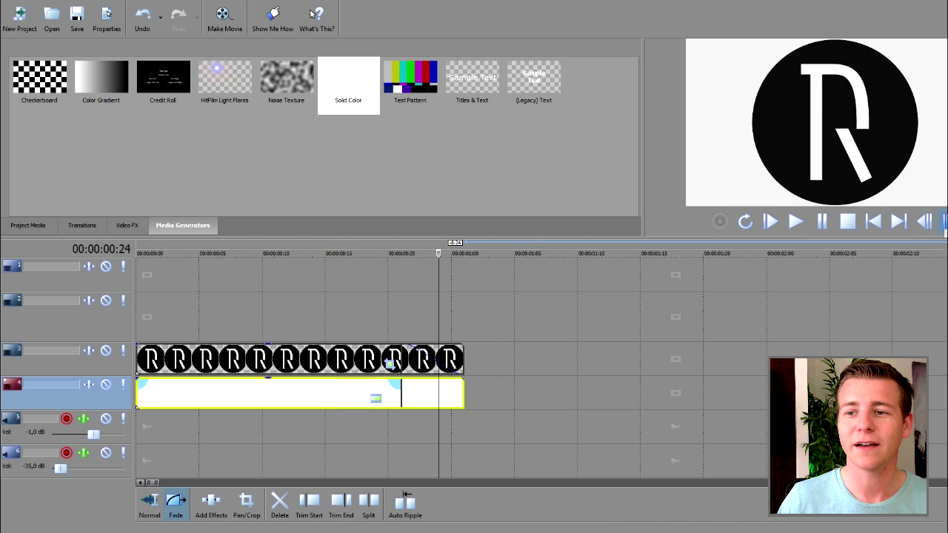
click(944, 222)
click(944, 221)
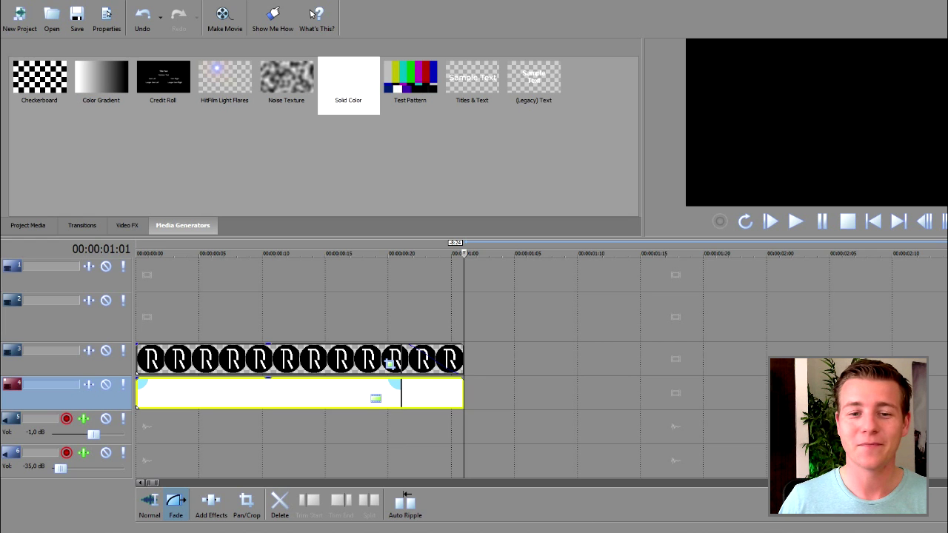
Step: Set the rotation angle to -360 at the first keyframe of the logo clip's Pan/Crop settings, and close them
click(274, 274)
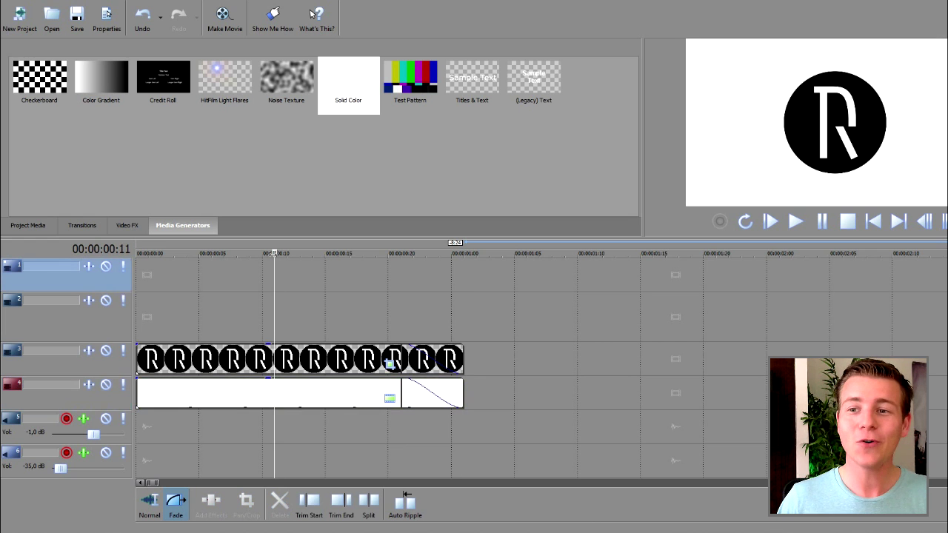
click(390, 364)
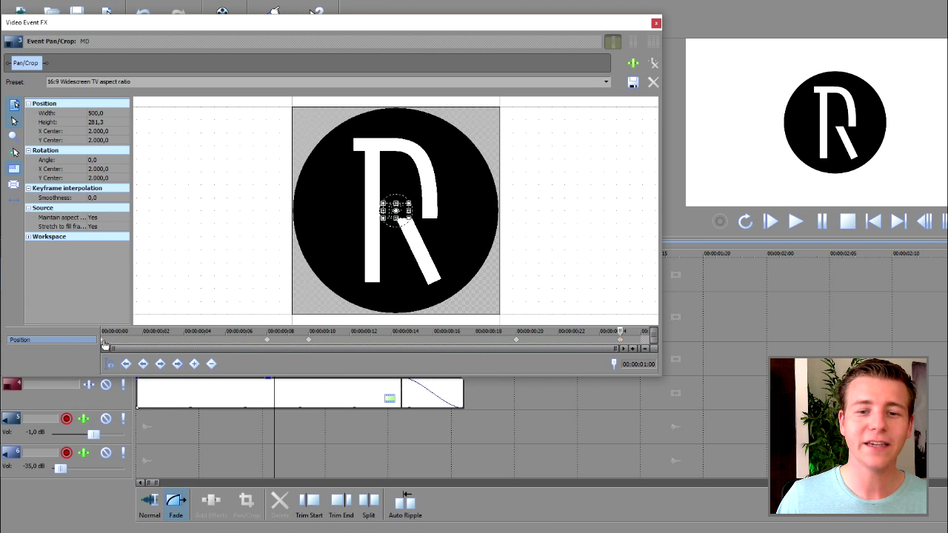
click(105, 345)
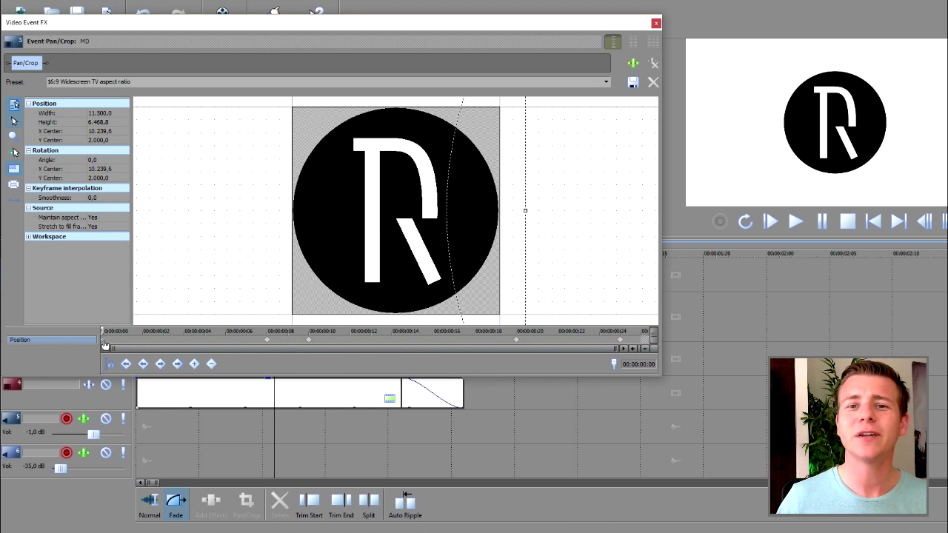
scroll(215, 284, down, 3)
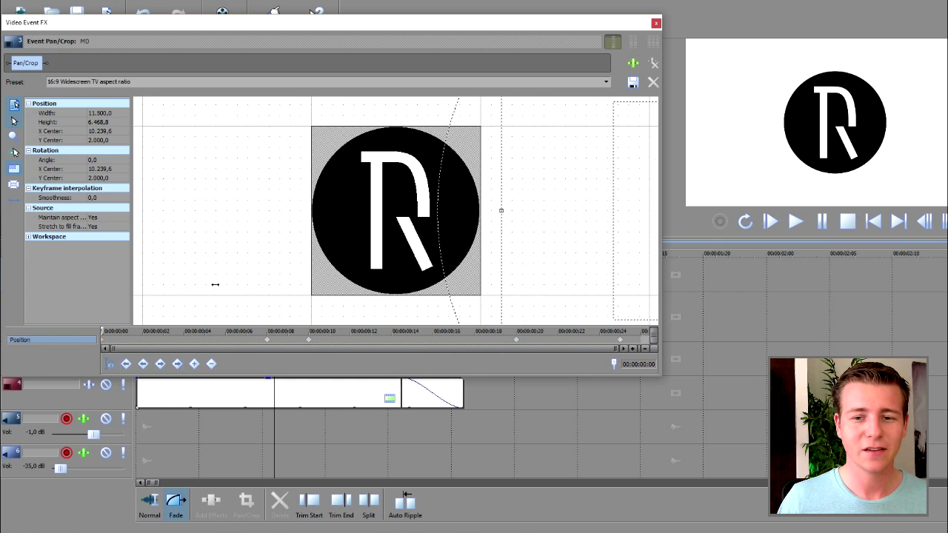
scroll(215, 285, down, 1)
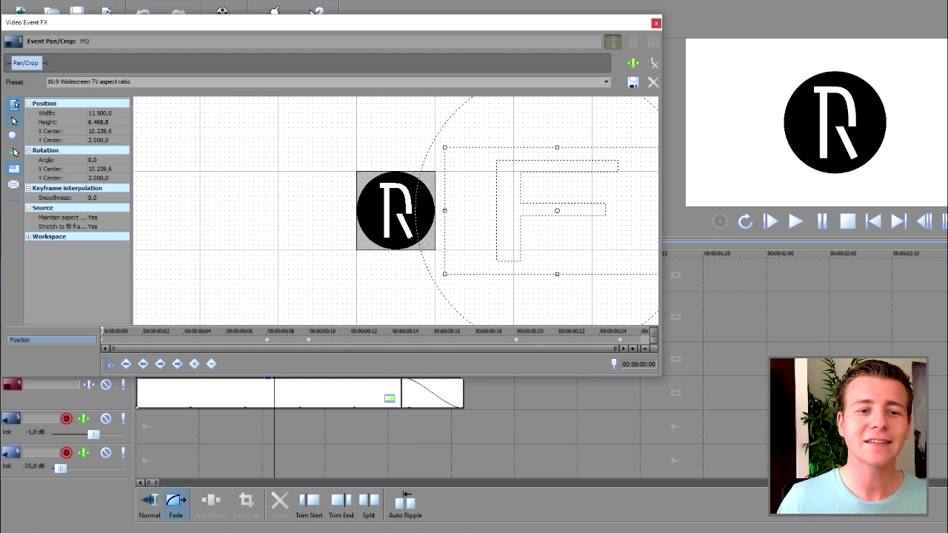
click(94, 160)
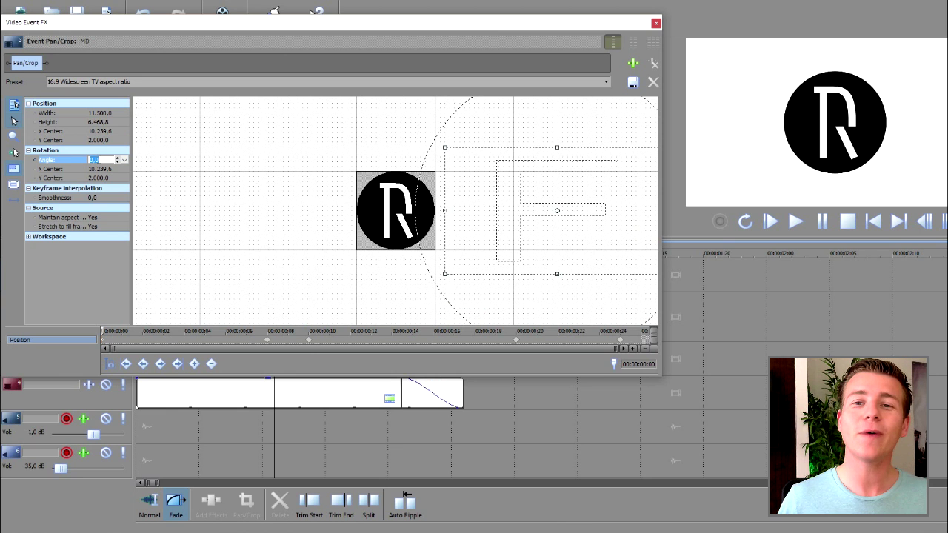
text(-360)
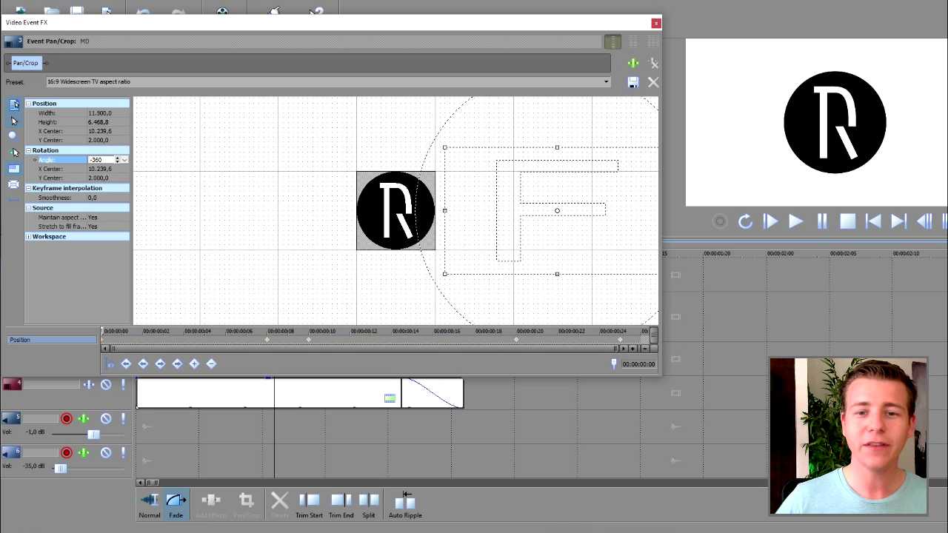
key(Return)
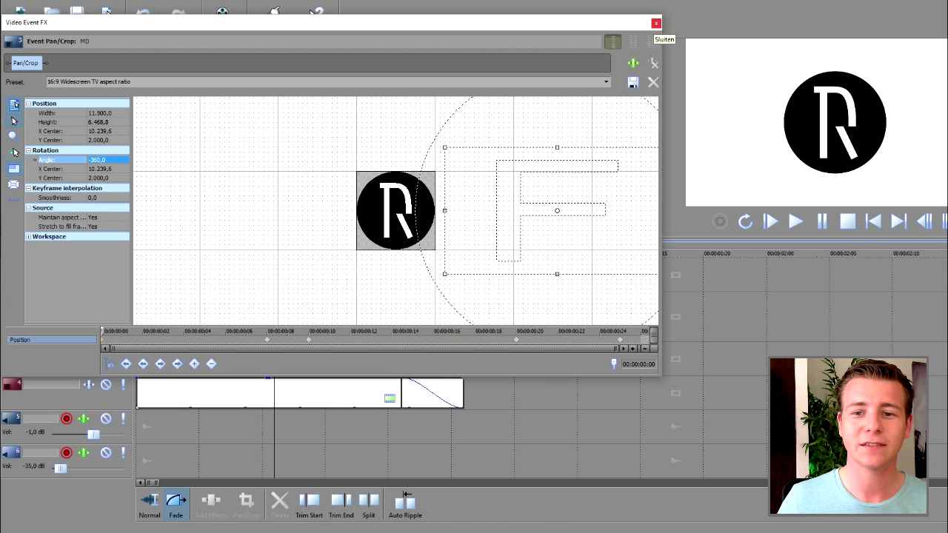
click(656, 23)
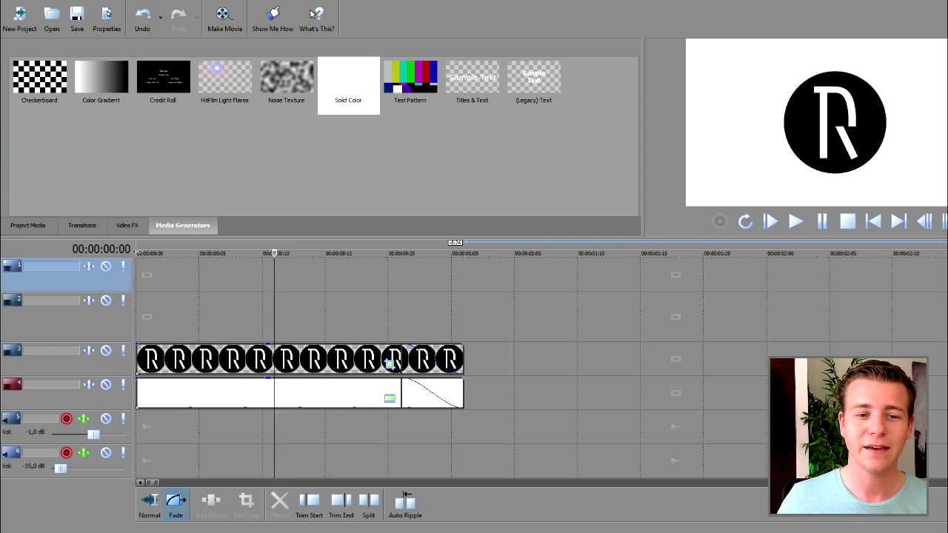
Step: Preview the logo's rotation and slide-in frame by frame from 00:00:00:00 to 00:00:00:09
key(Home)
key(Right)
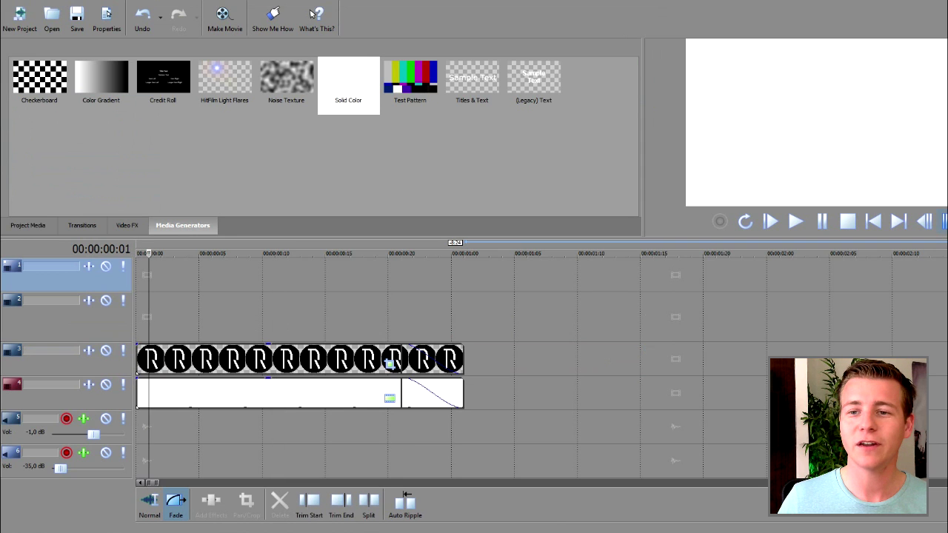
key(Right)
key(Right)
key(Right)
key(Right)
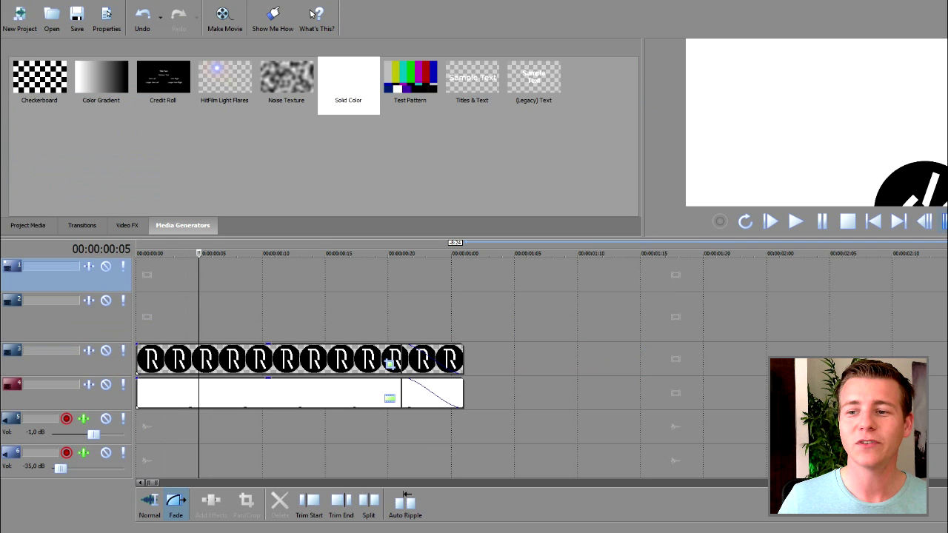
key(Right)
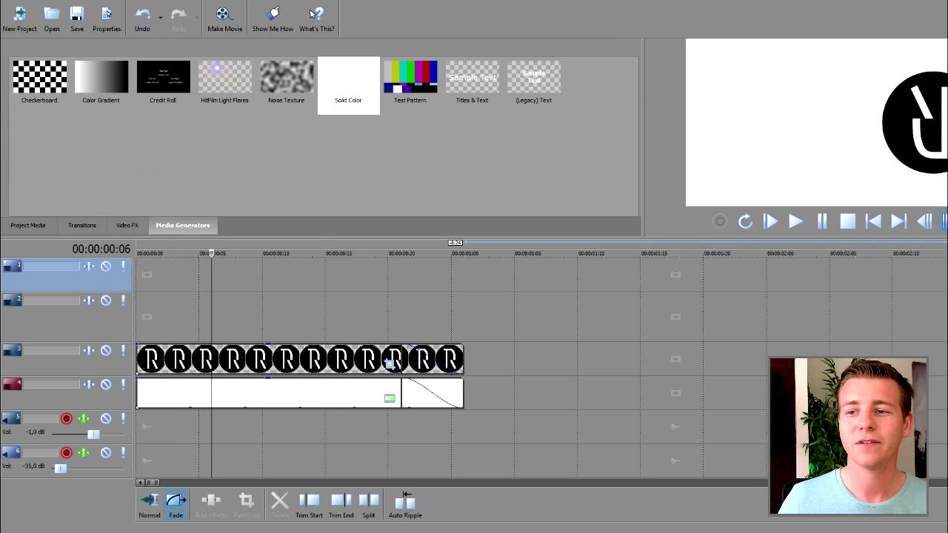
key(Right)
key(Right)
key(Right)
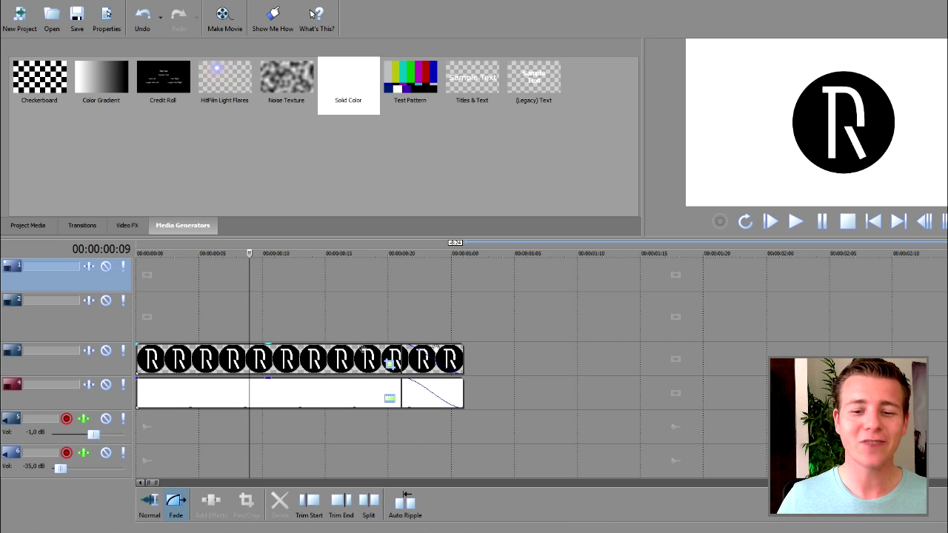
Step: Duplicate the logo and white background clips at 00:00:01:06 as a new copy of the source media, and check the copy at 00:00:01:15
click(353, 354)
ctrl+click(357, 386)
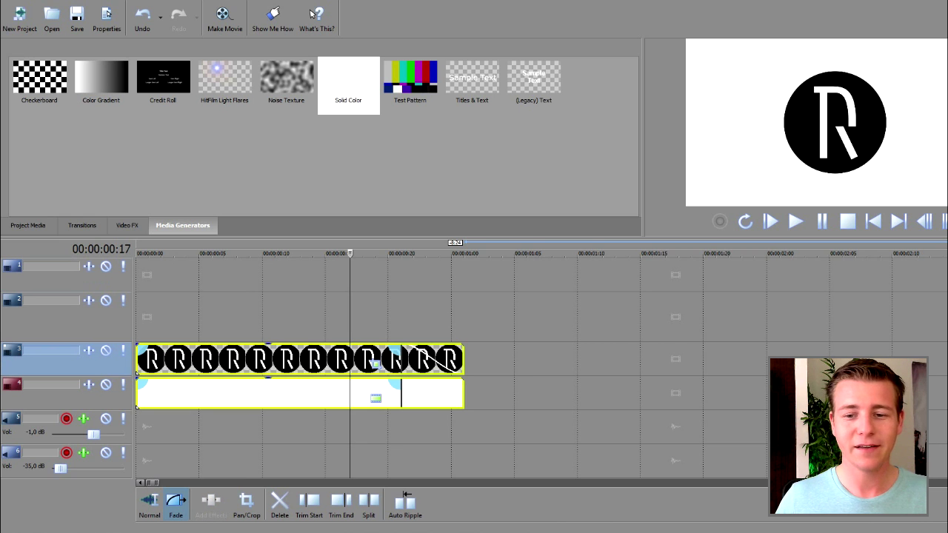
key(ctrl+v)
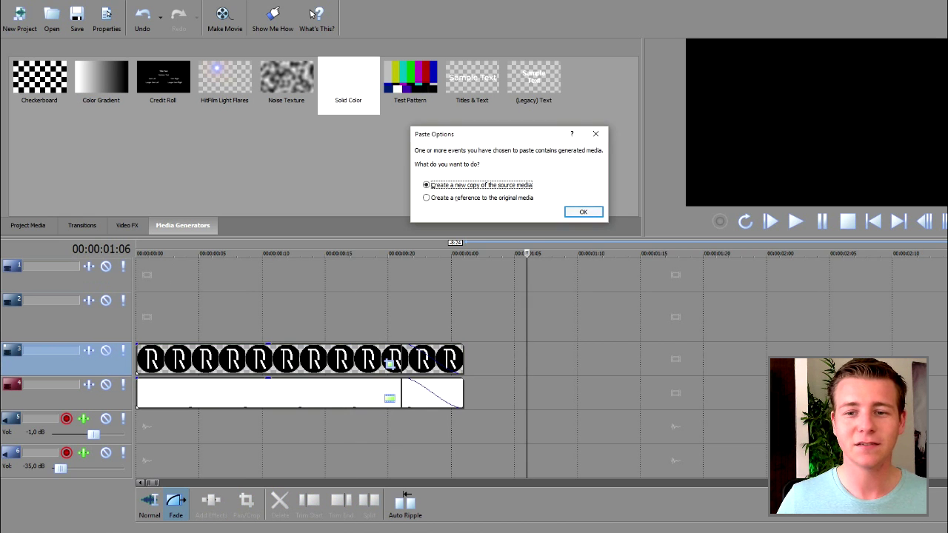
key(Return)
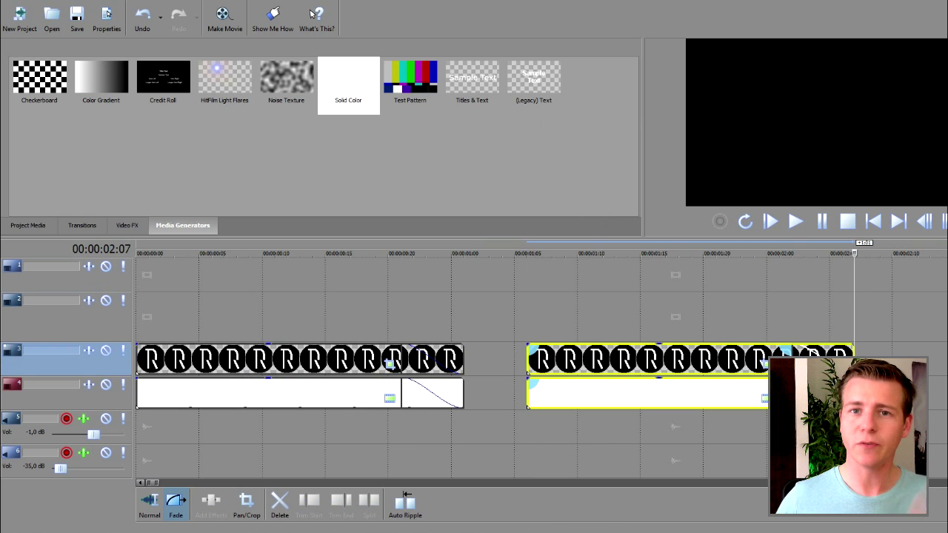
click(640, 253)
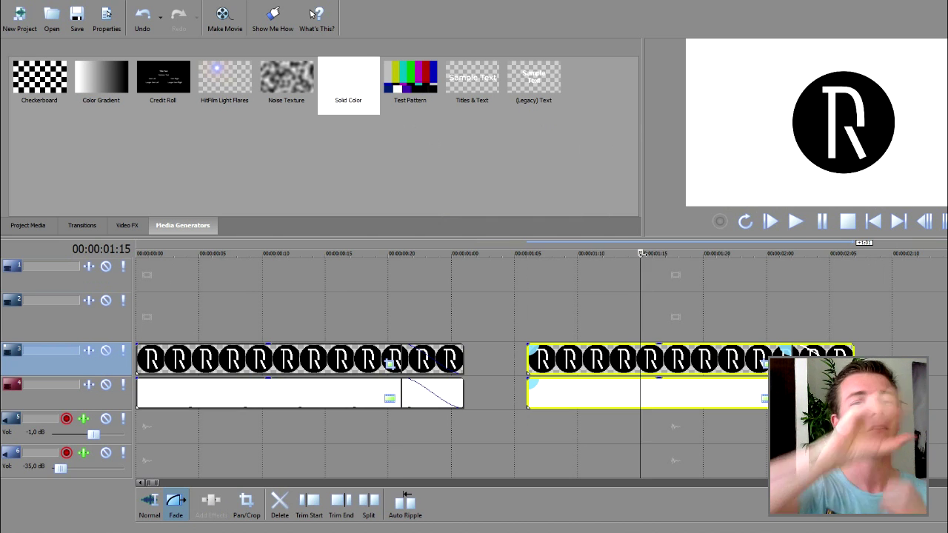
Step: Add a keyframe at frame 10 in the Pan/Crop settings of the copied white background clip
click(729, 394)
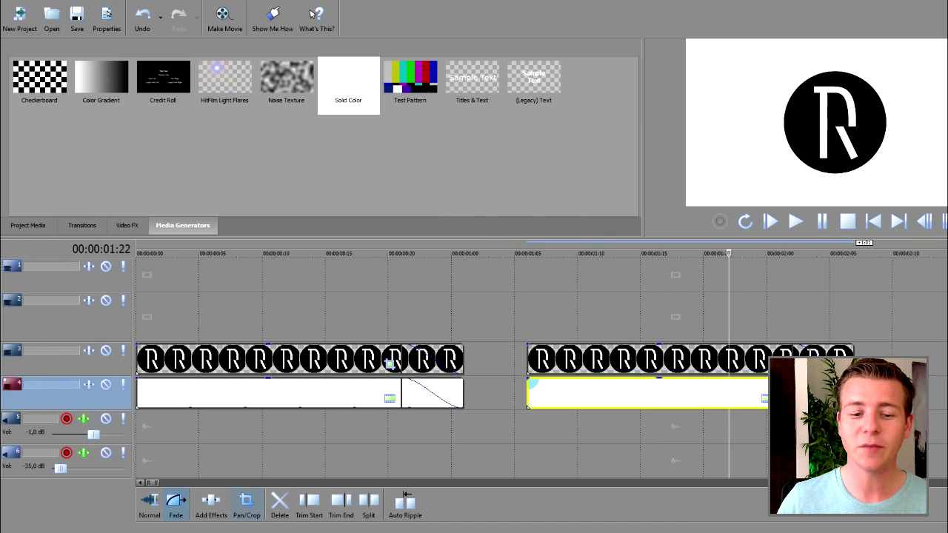
click(246, 502)
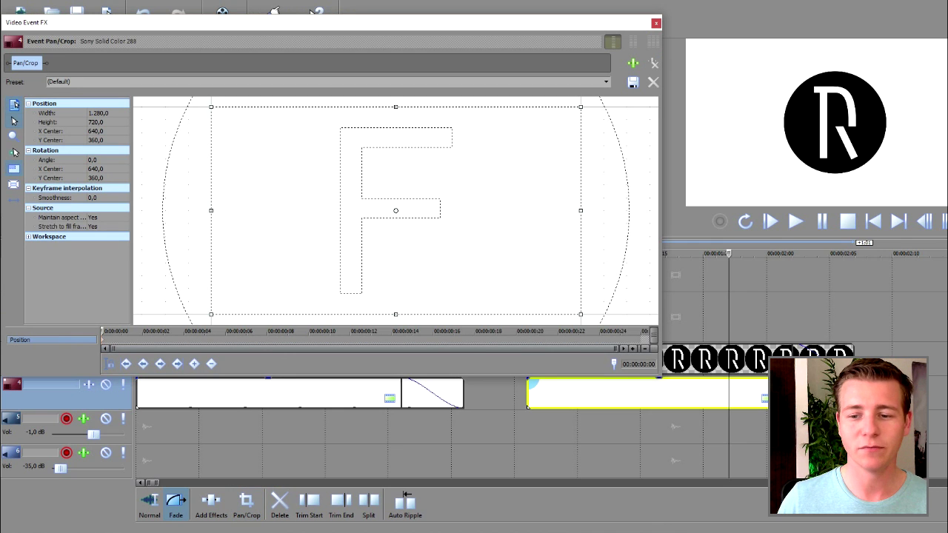
click(639, 364)
text(5)
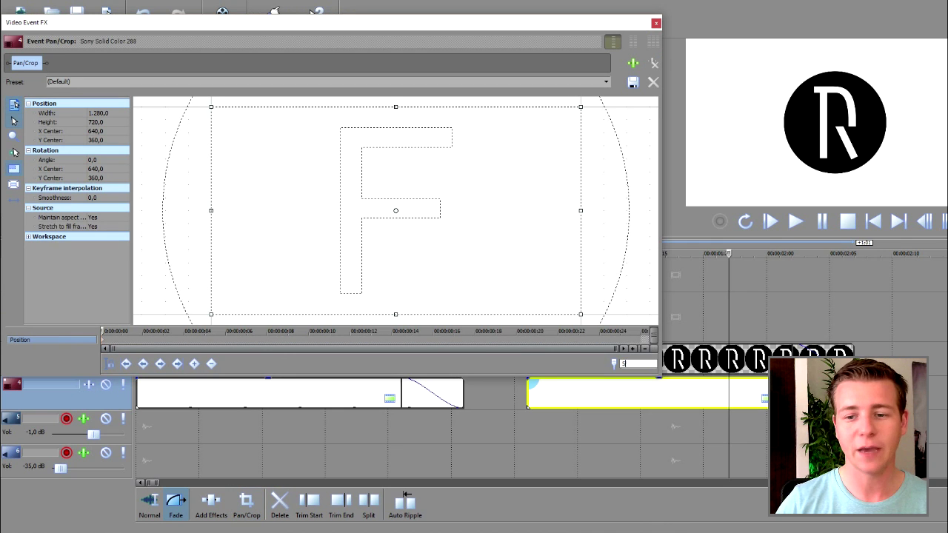
key(Return)
click(638, 364)
text(10)
key(Return)
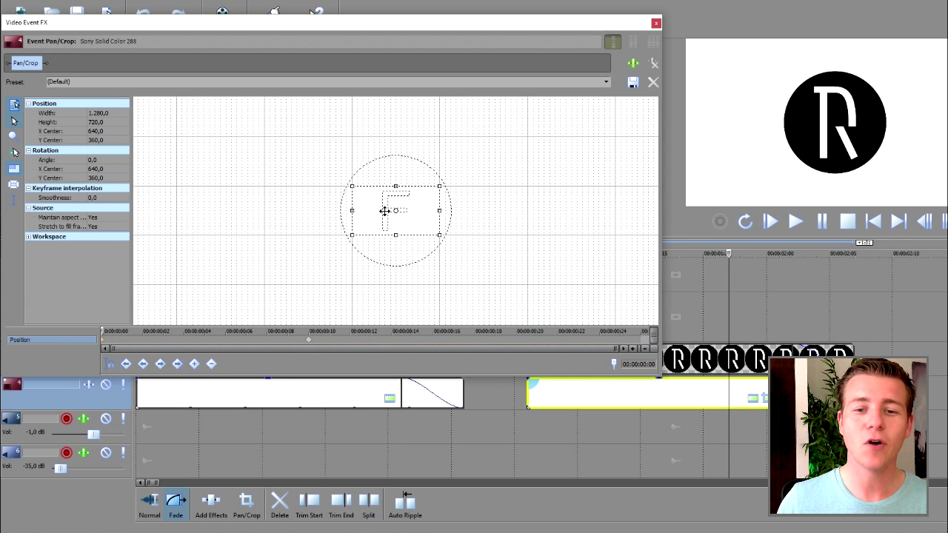
Step: Move the background's crop frame down to a Y center of about 1,097.4 at the first keyframe, and preview the slide-in up to 00:00:01:11
drag(385, 201, 392, 261)
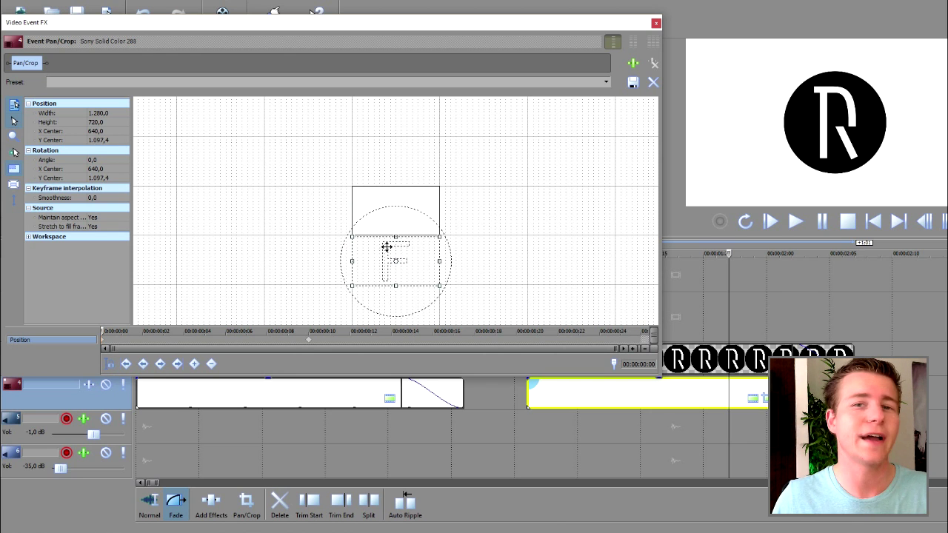
click(655, 23)
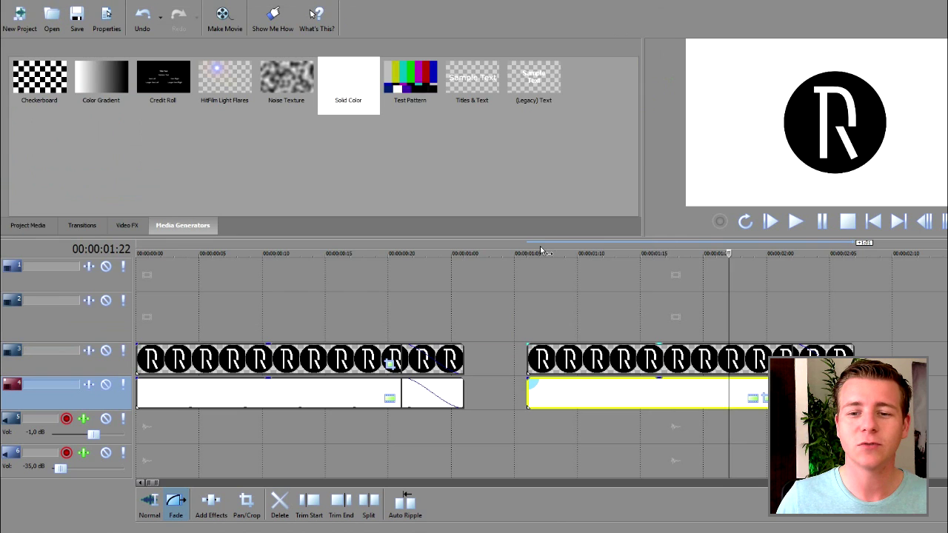
drag(538, 253, 590, 252)
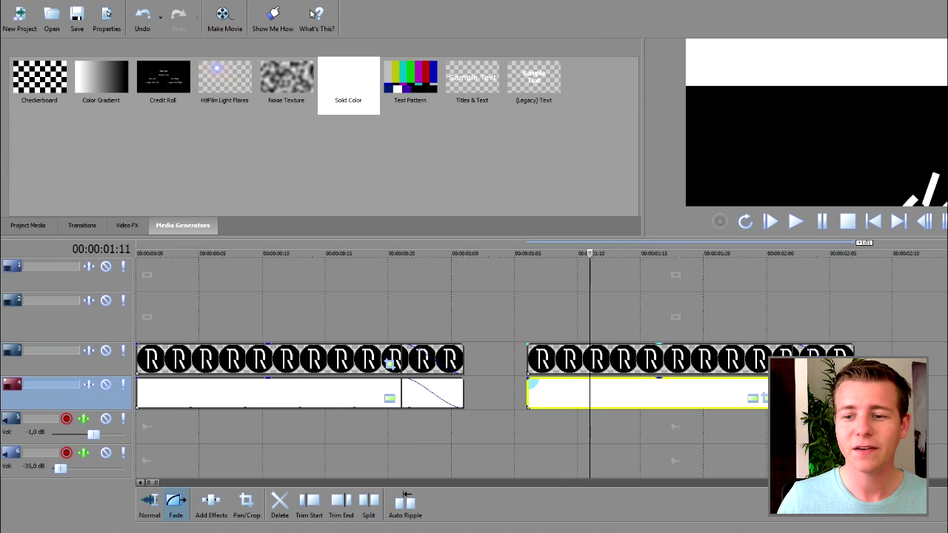
Step: Set the rotation angle to 0 at the first keyframe of the copied logo clip's Pan/Crop settings
click(779, 364)
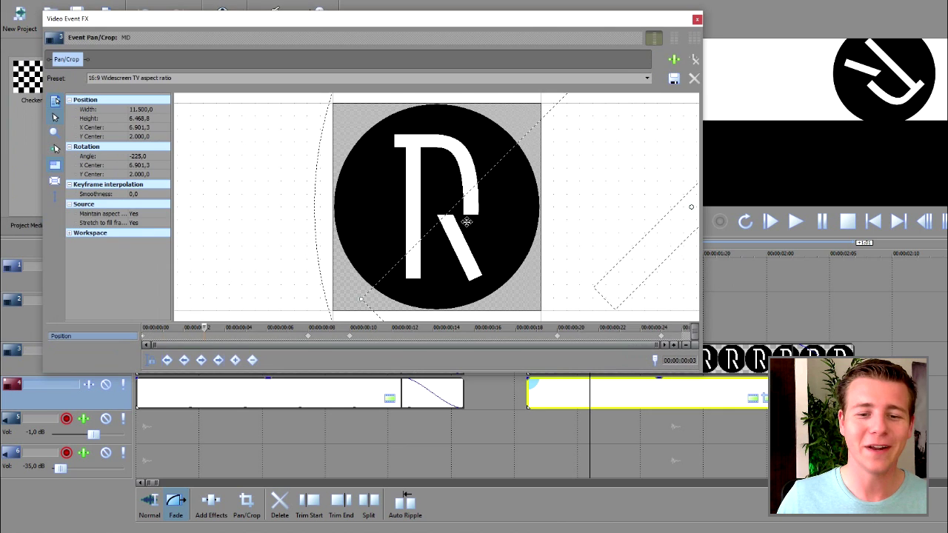
click(145, 340)
click(140, 156)
drag(150, 156, 130, 156)
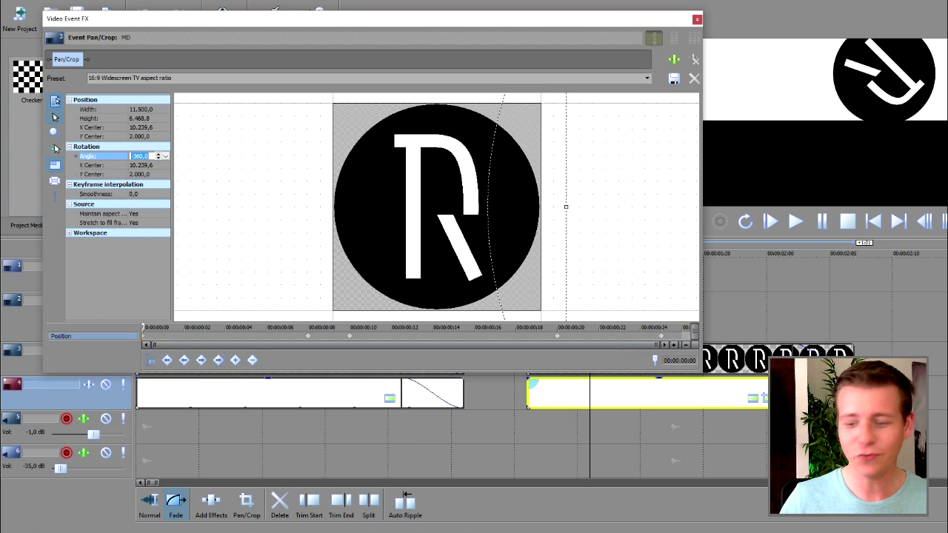
text(0)
key(Return)
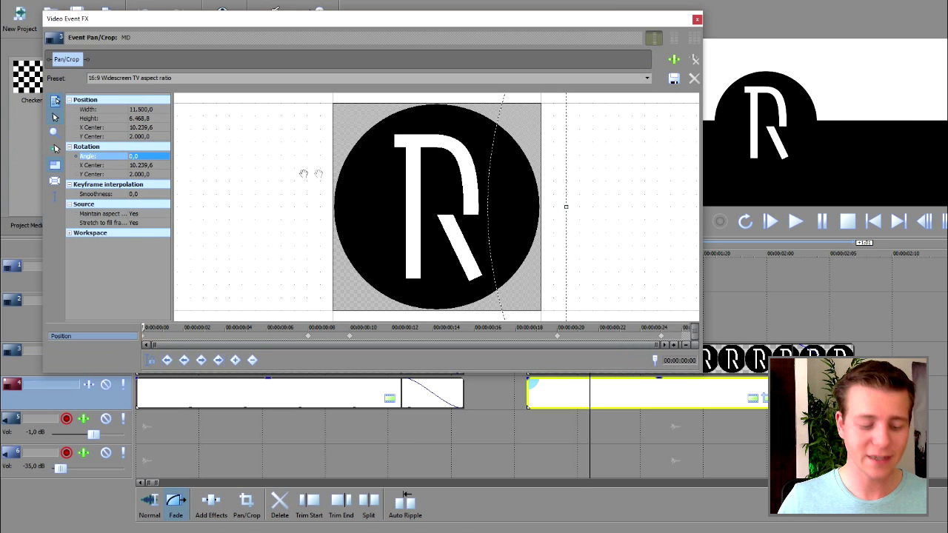
Step: Copy the centered keyframe at frame 10 of the logo onto its keyframes at frame 0 and frame 8
scroll(319, 174, down, 5)
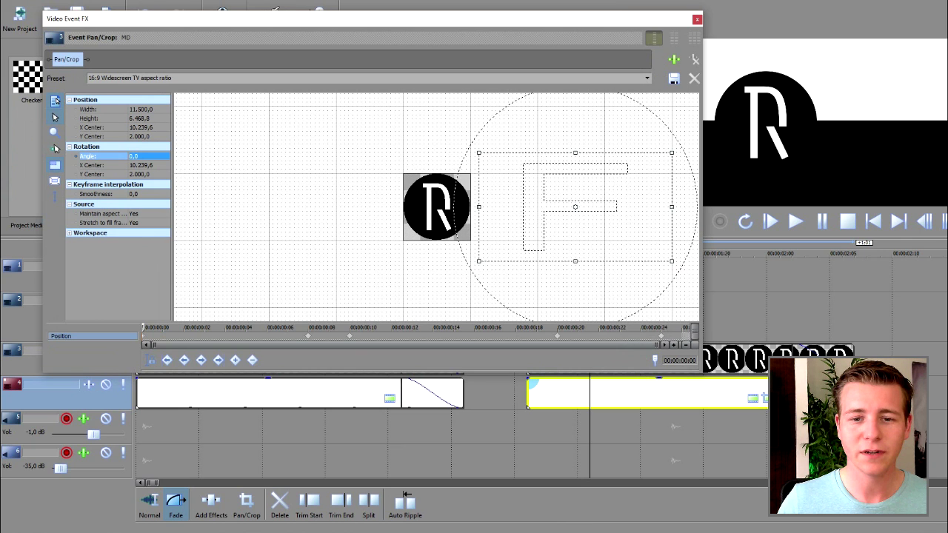
click(351, 338)
click(351, 339)
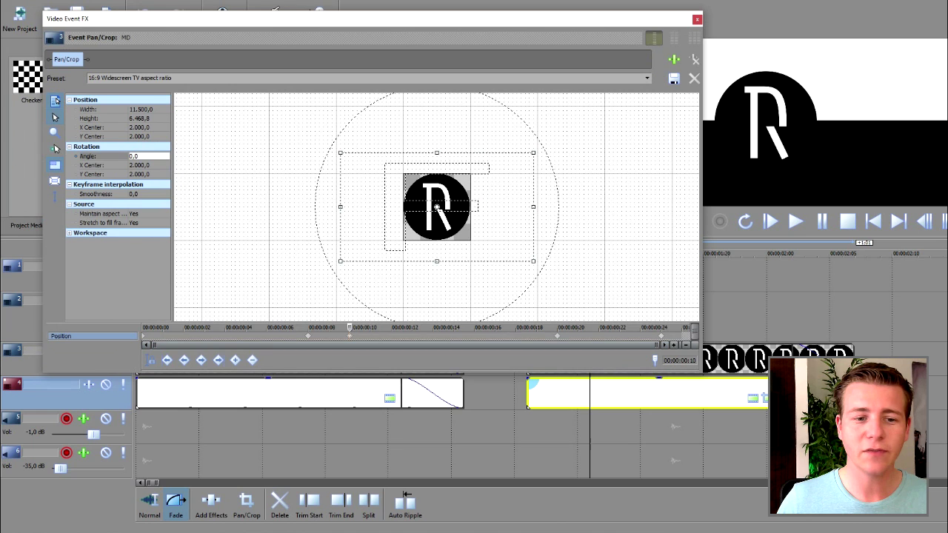
click(144, 342)
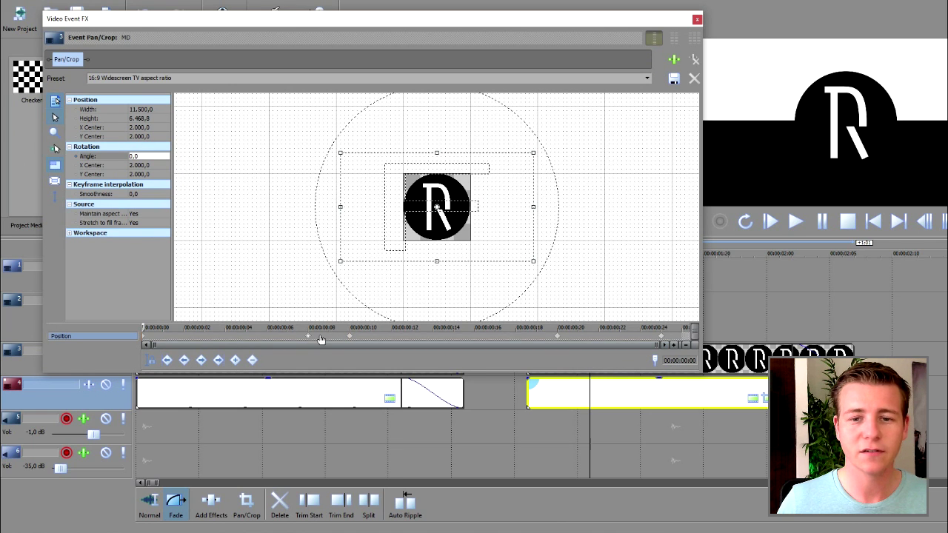
click(310, 336)
Step: Move the logo's crop frame to a Y center of about 7,357.5 at the first keyframe and 1,112.4 at frame 8, and close the settings
click(143, 337)
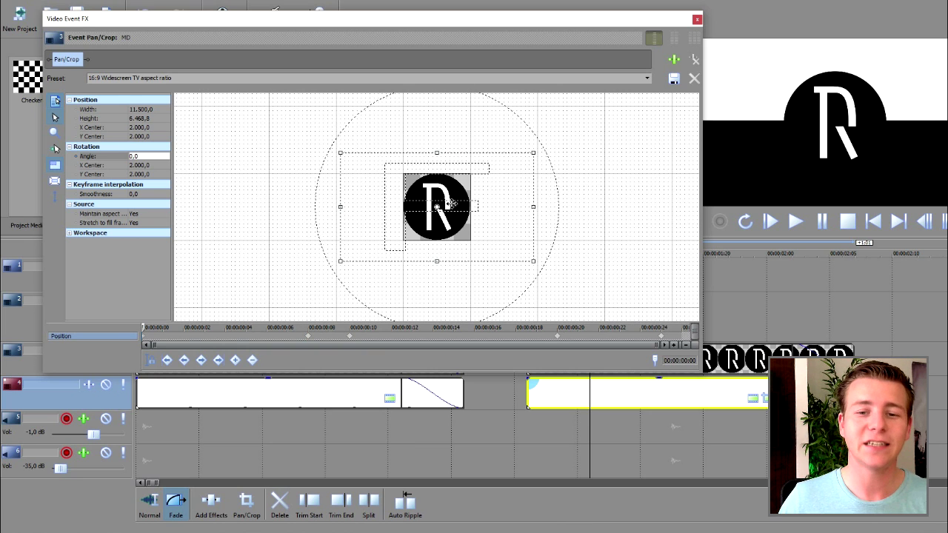
drag(447, 176, 445, 268)
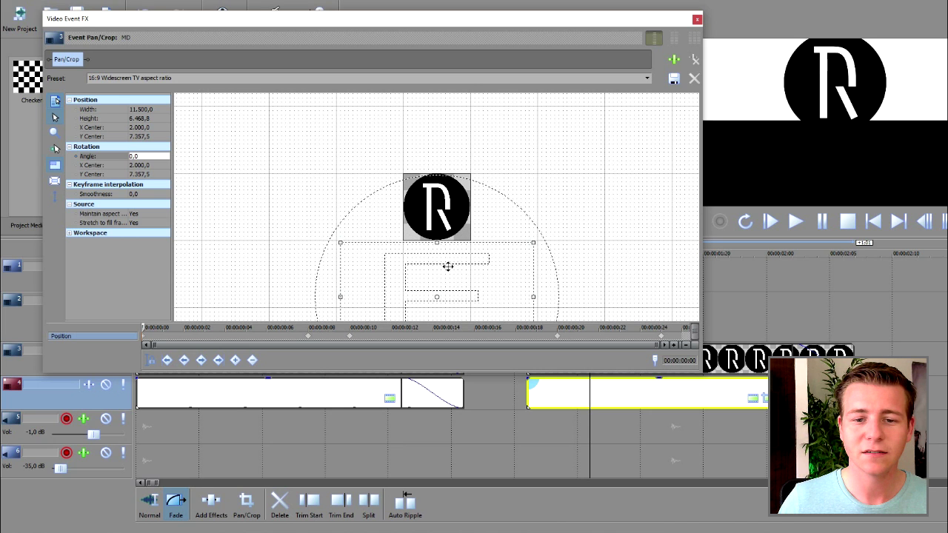
click(309, 339)
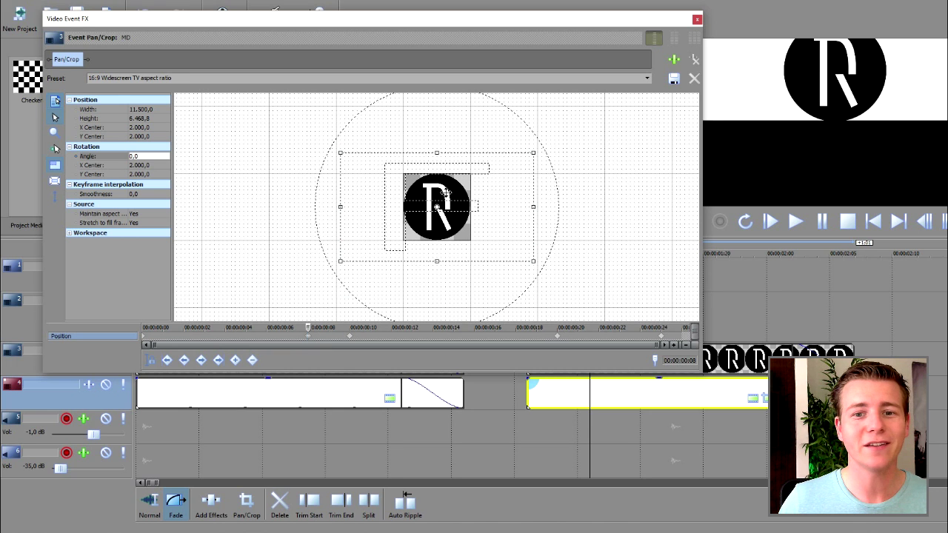
drag(445, 191, 442, 177)
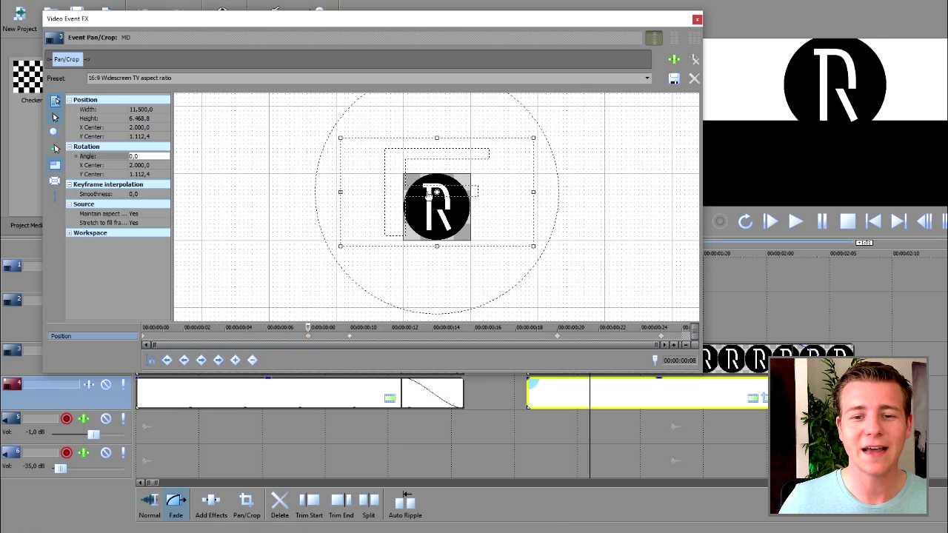
click(349, 336)
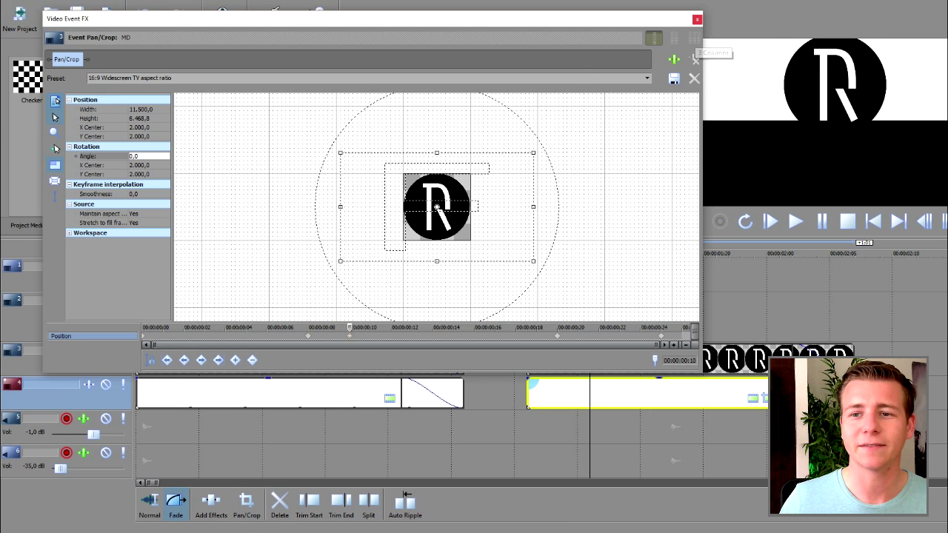
click(696, 19)
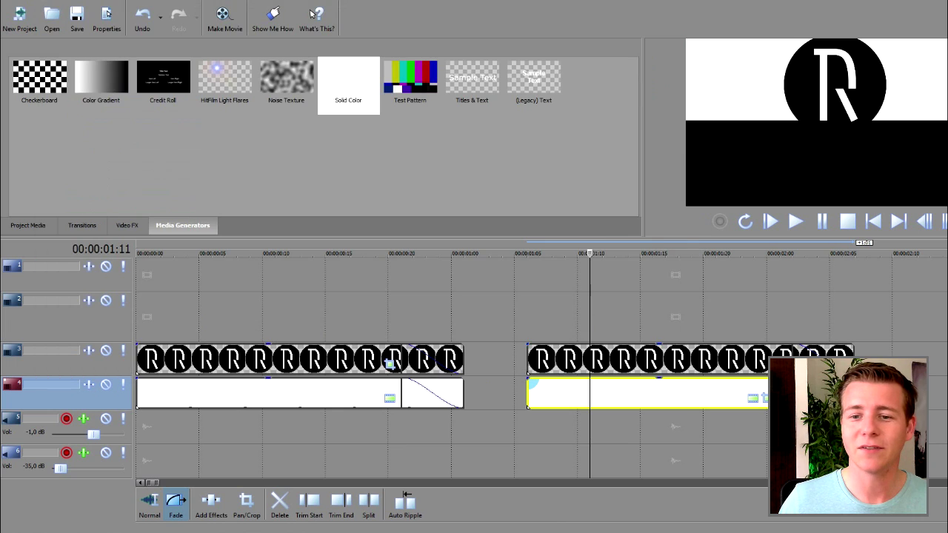
Step: Add a fade-in of about five frames to the start of both the copied logo and white background clips, and preview it
click(528, 253)
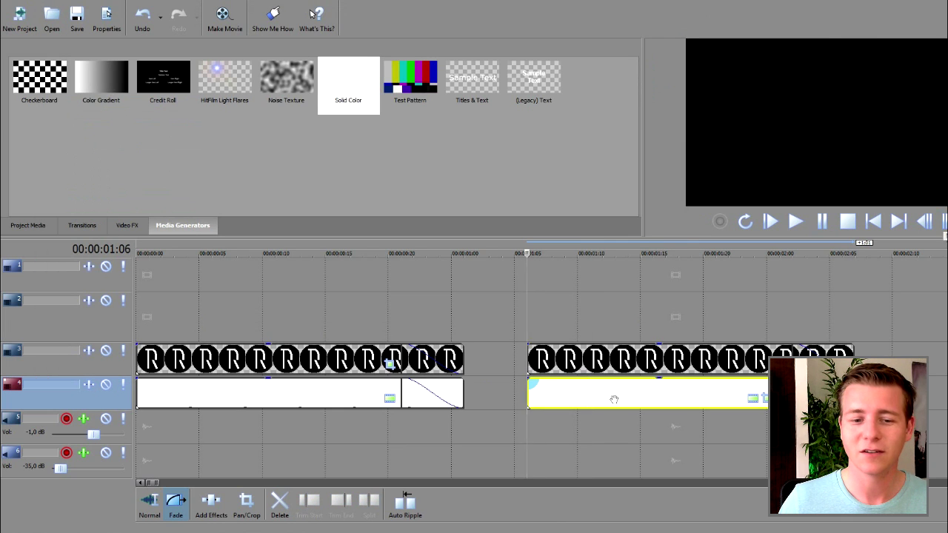
drag(552, 348, 590, 345)
drag(529, 380, 591, 387)
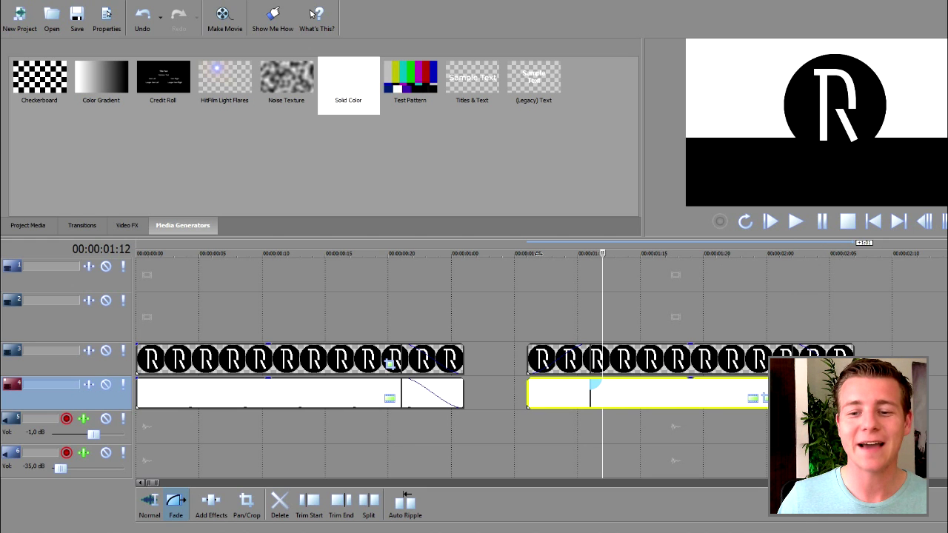
click(539, 253)
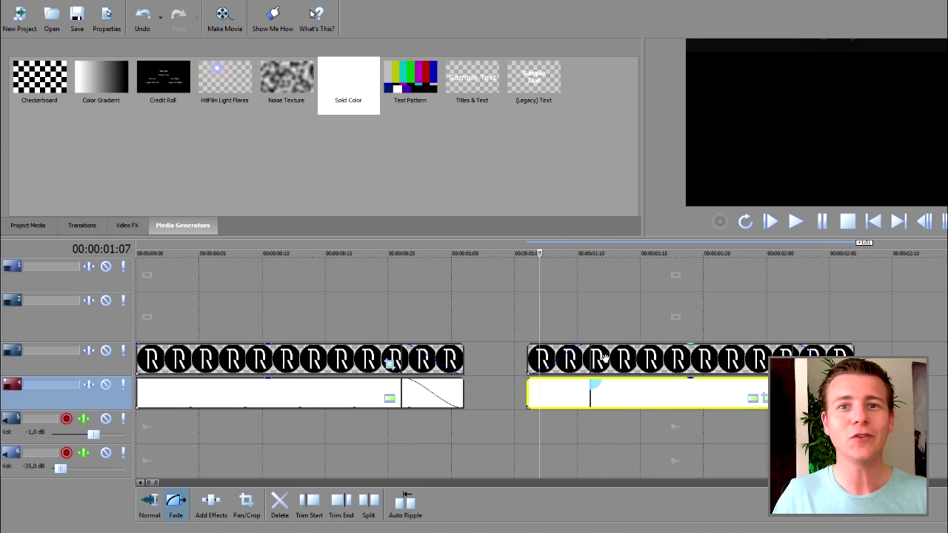
Step: Apply the Default preset to the copied logo's first Pan/Crop keyframe and move its crop frame to a Y center of about 6,105.5
click(628, 361)
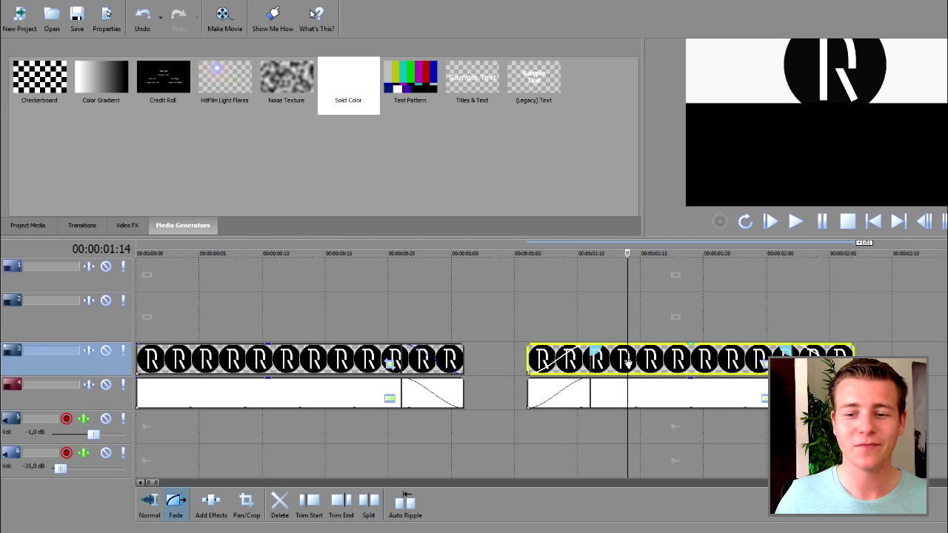
click(764, 363)
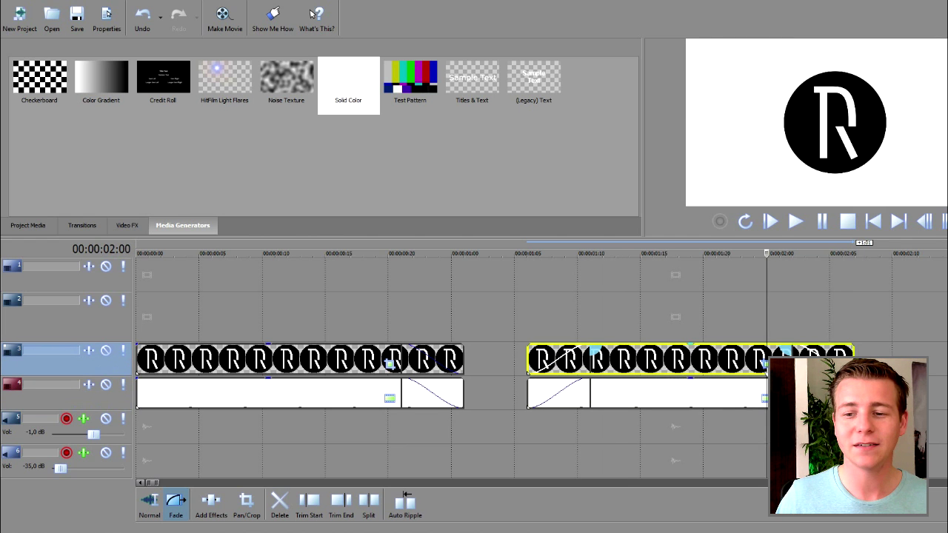
click(764, 363)
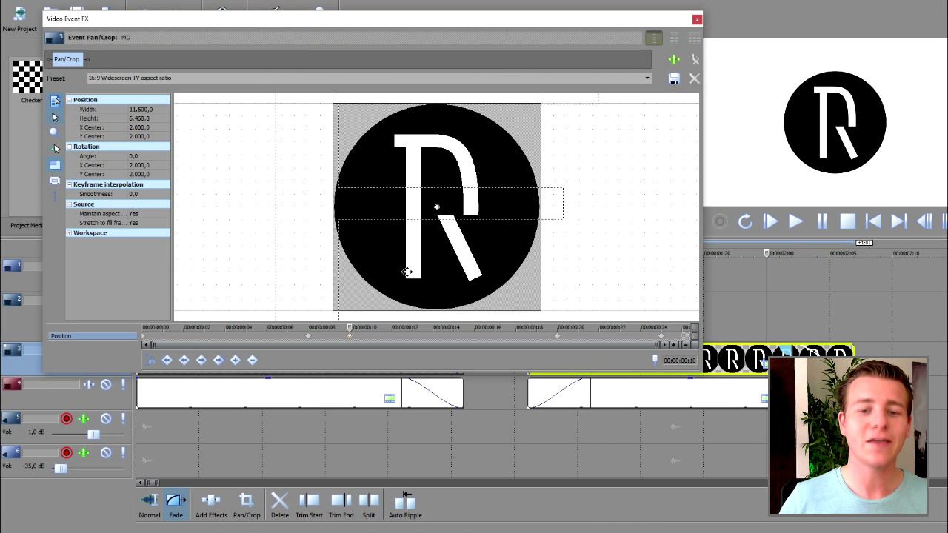
click(144, 339)
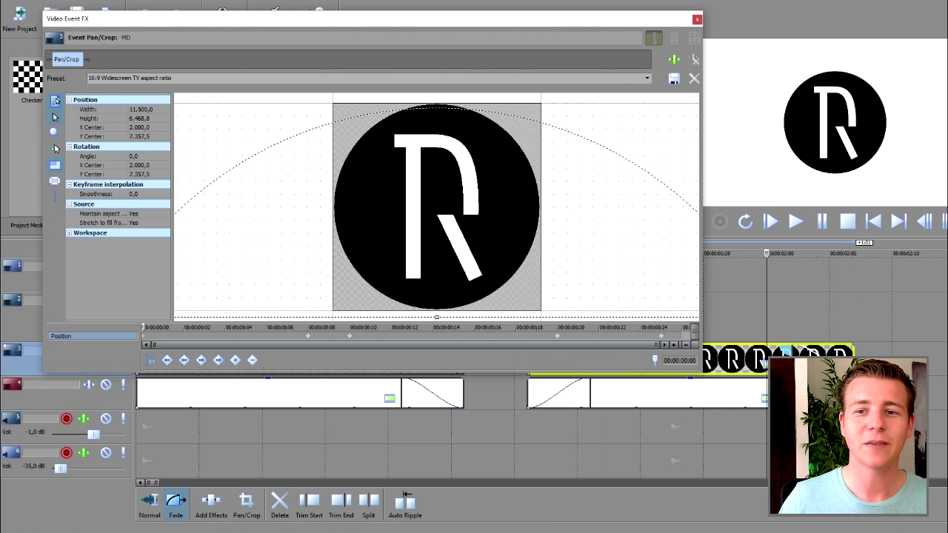
click(646, 77)
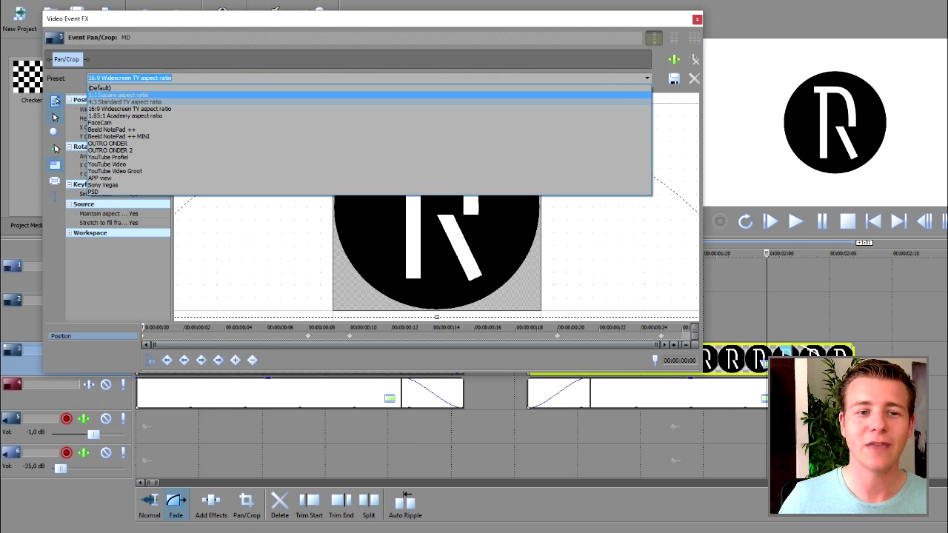
key(Up)
key(Return)
scroll(543, 124, down, 5)
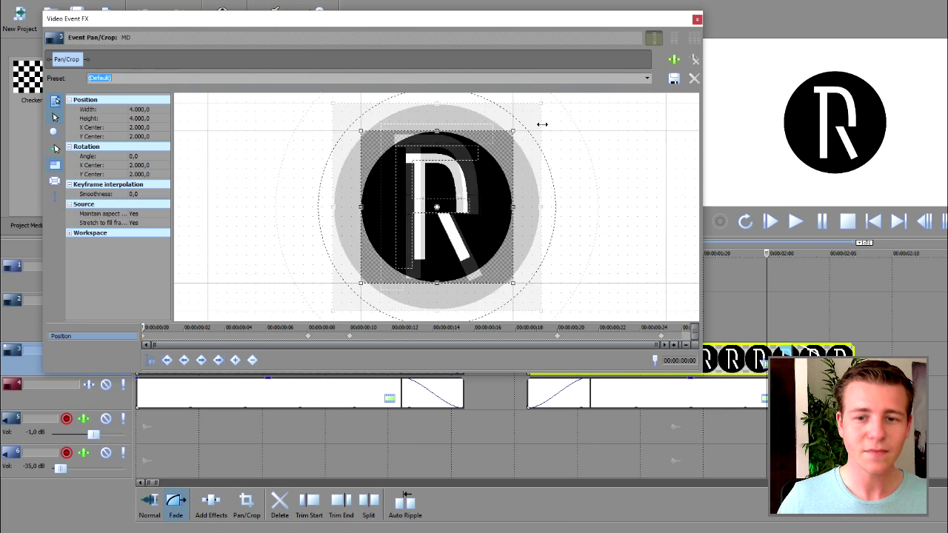
drag(434, 189, 437, 274)
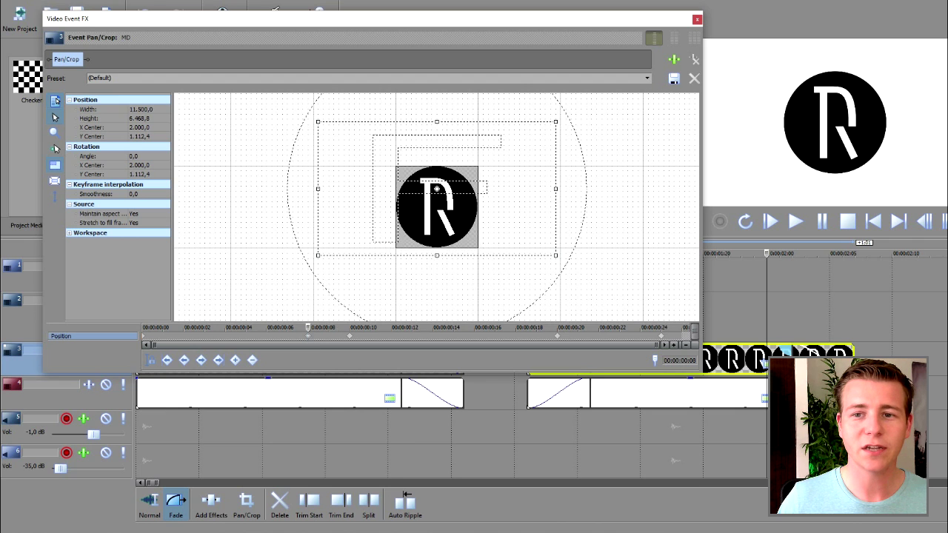
Step: Apply the Default preset to the keyframes at frames 8 and 10, moving the frame 8 crop to a Y center of about 1,741.8
click(648, 79)
click(630, 88)
drag(449, 206, 450, 201)
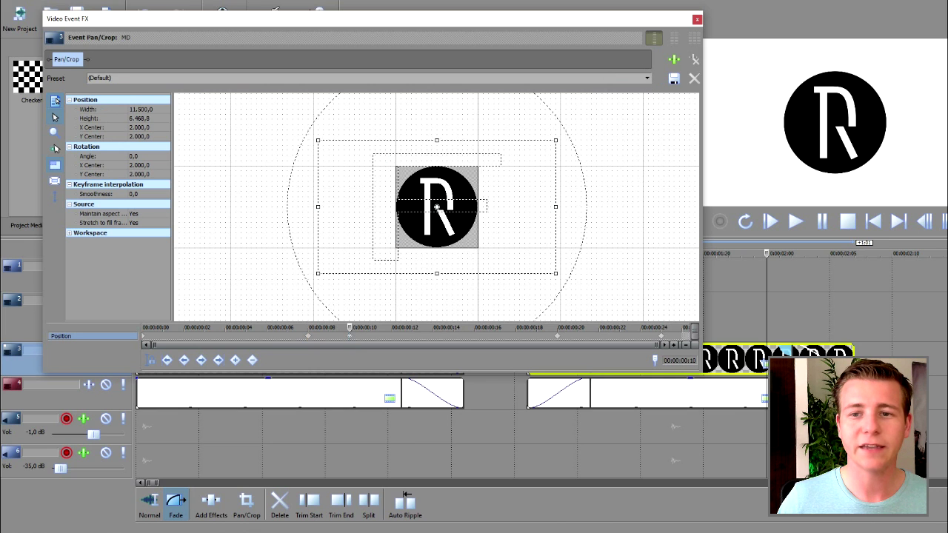
click(646, 78)
click(641, 87)
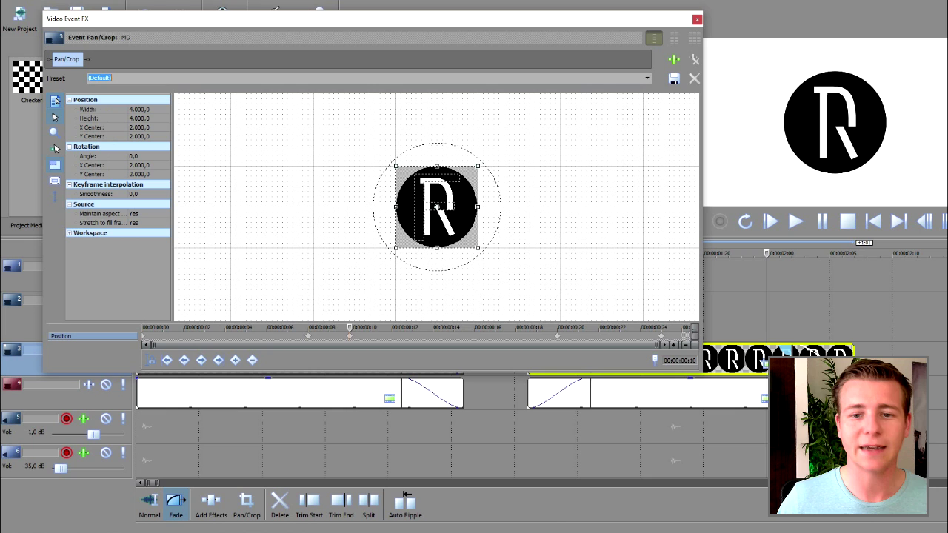
Step: Set the rotation angle to -360 at the first keyframe, check the spin over the first frames, and preview the animation
click(144, 337)
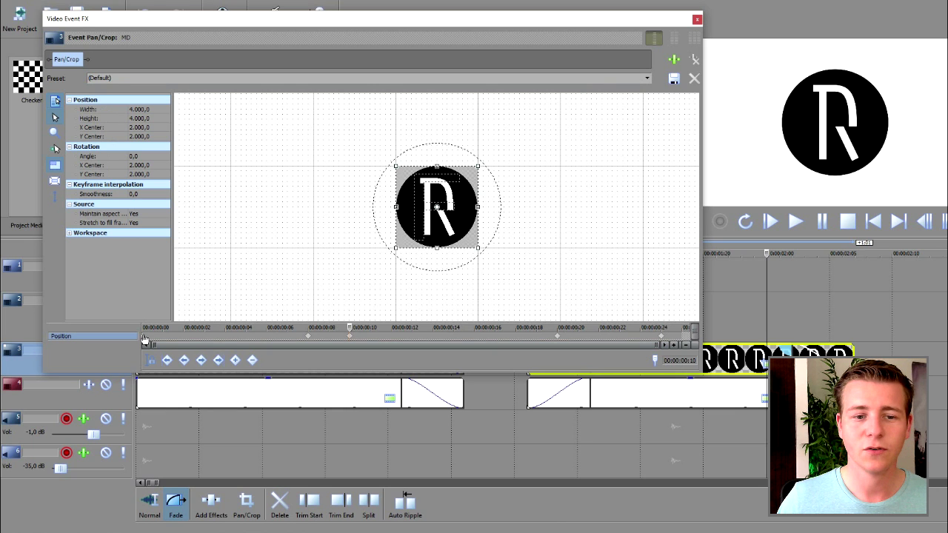
click(146, 344)
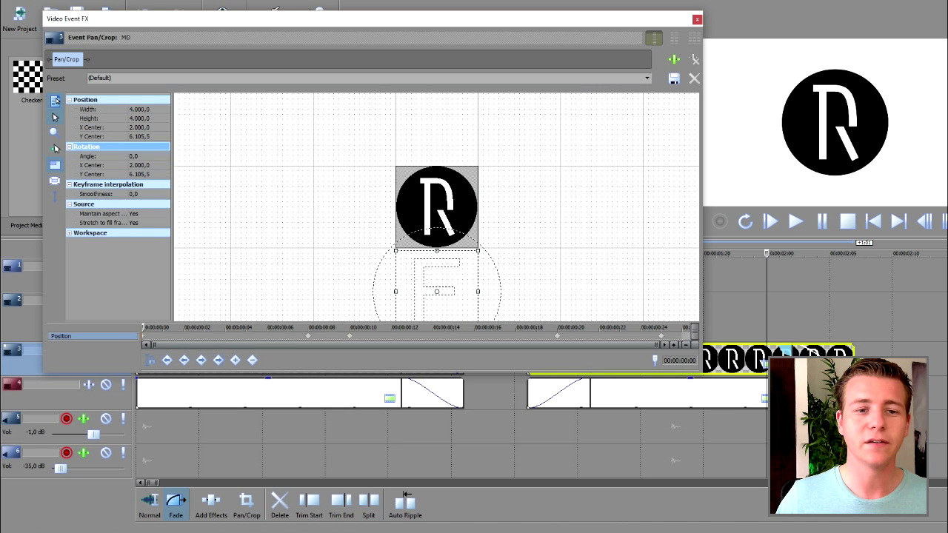
double_click(148, 156)
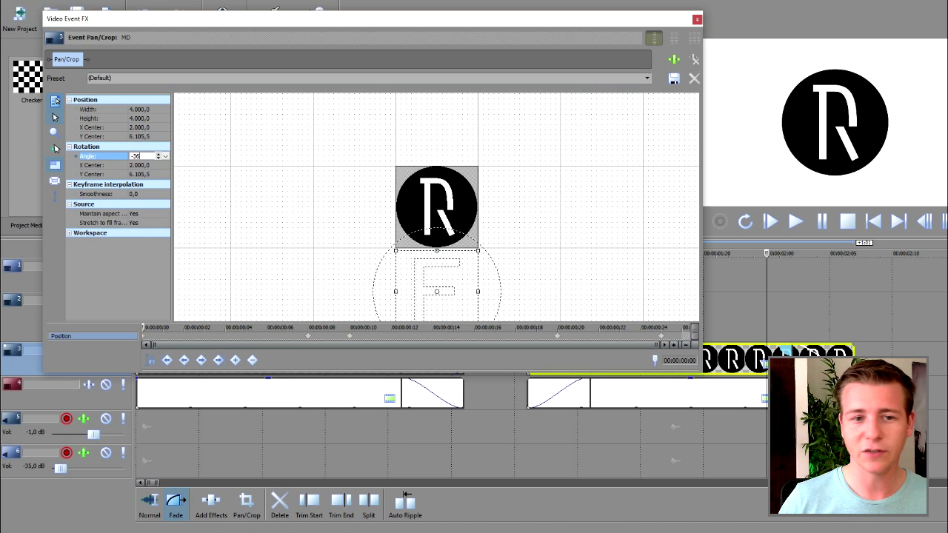
key(Return)
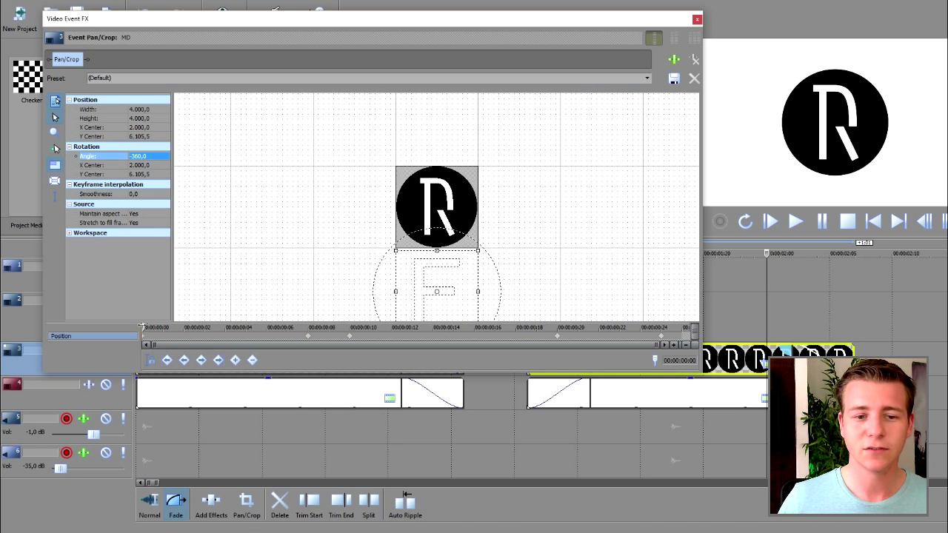
click(143, 326)
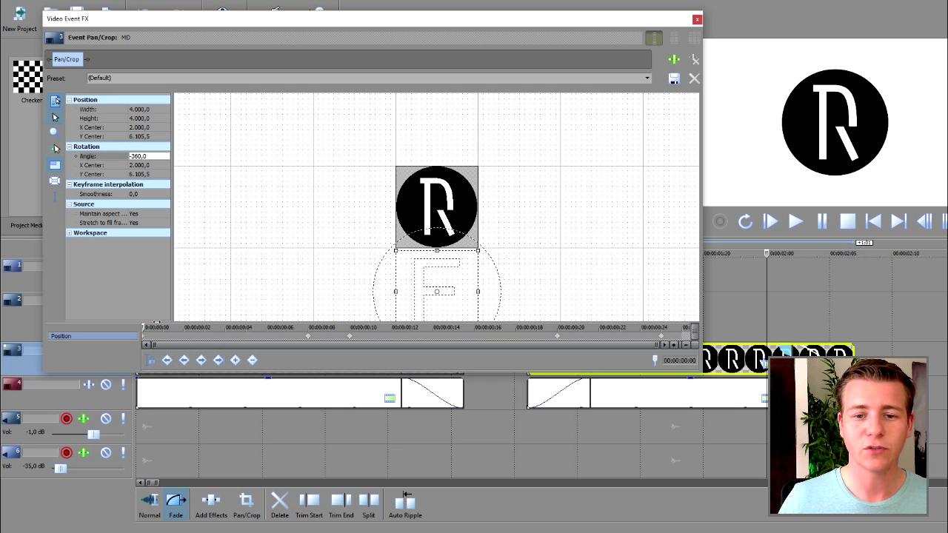
drag(162, 326, 163, 325)
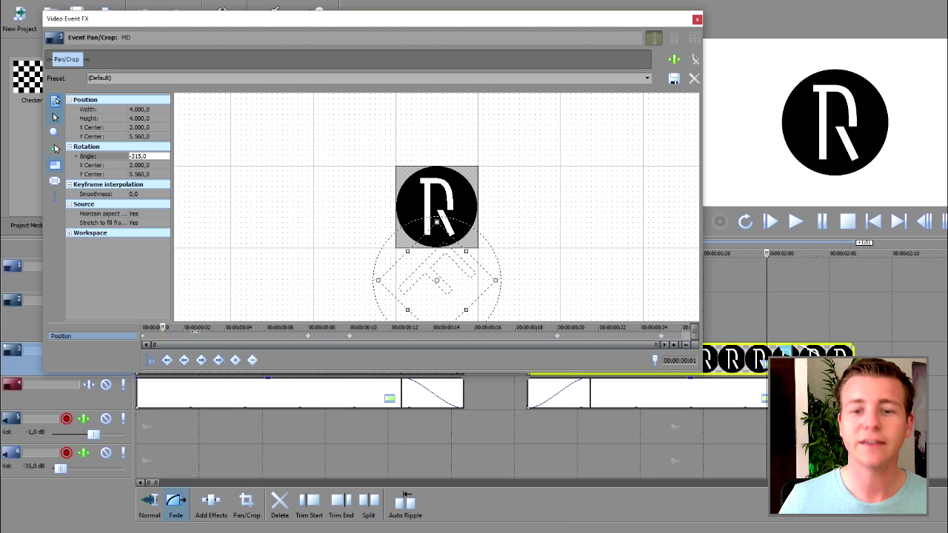
click(195, 330)
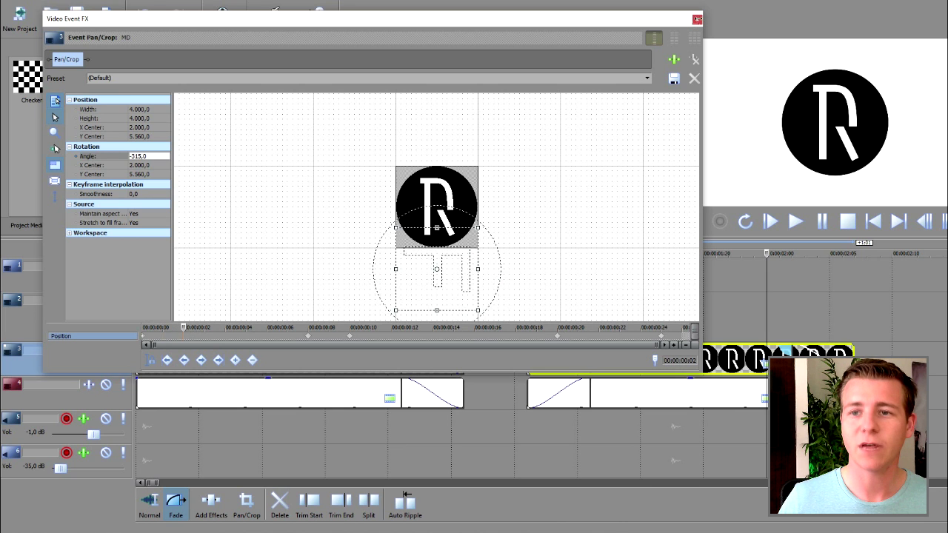
click(696, 18)
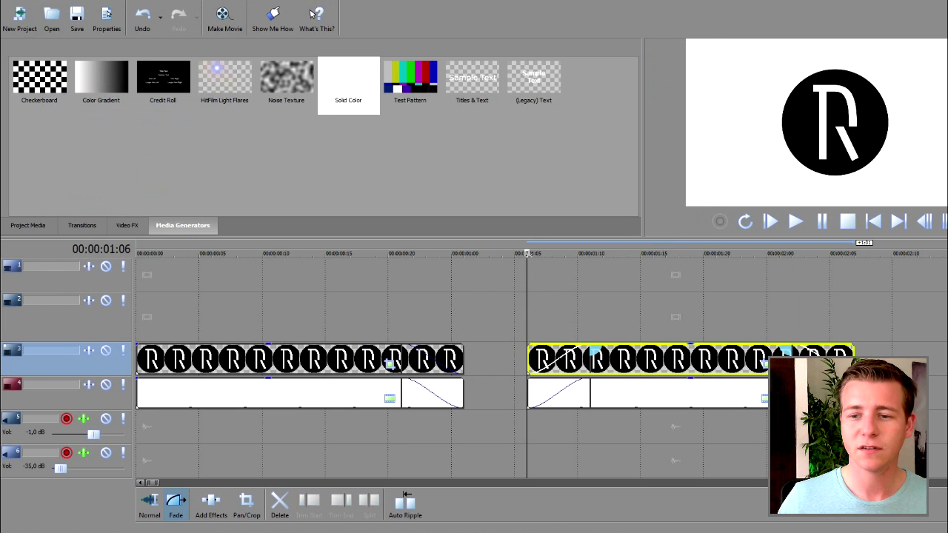
key(space)
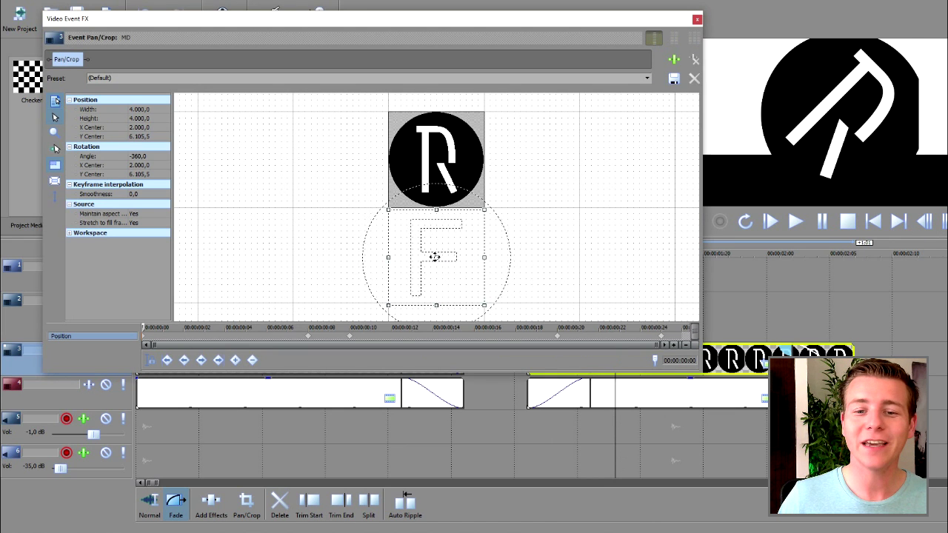
Step: Enlarge the first keyframe's crop frame to 5,000 by 5,000 and move its rotation center onto the logo at Y about 1,903.1
drag(437, 256, 437, 161)
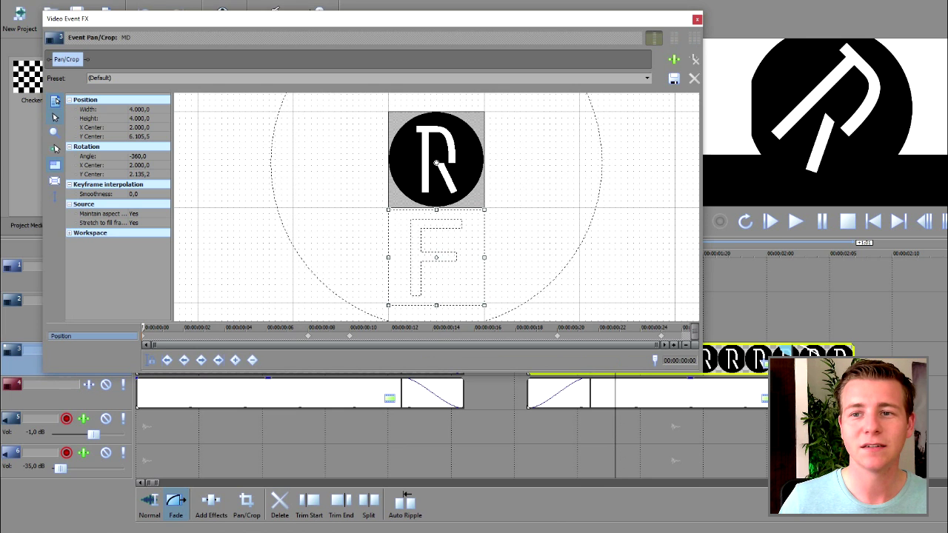
click(696, 18)
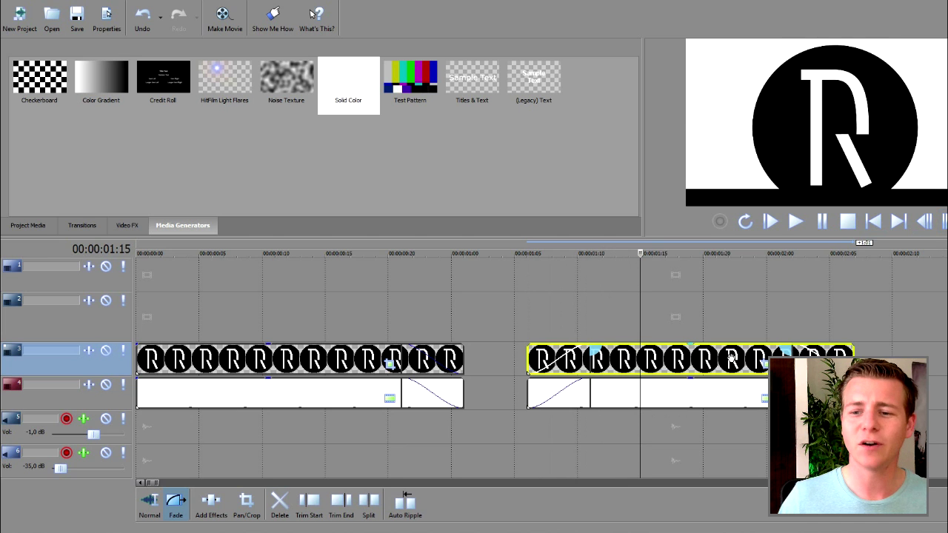
click(763, 363)
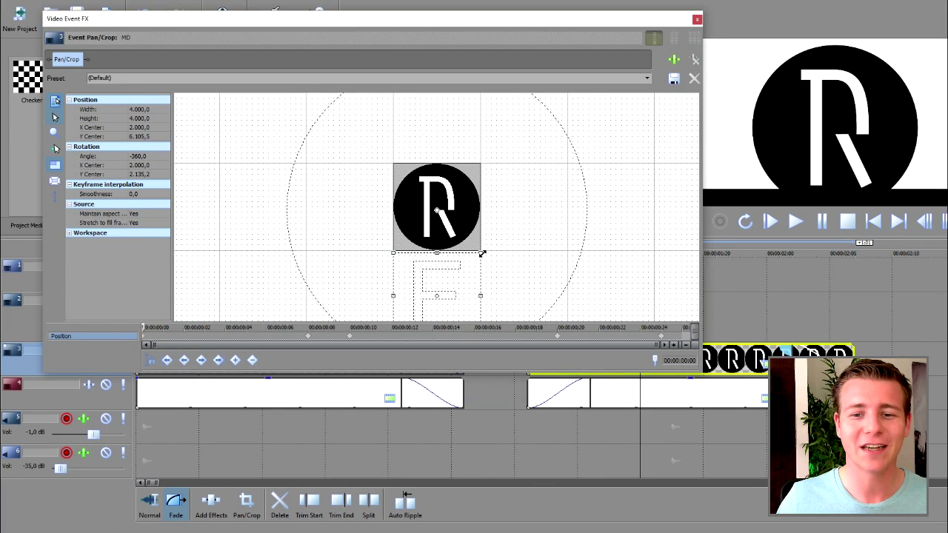
drag(482, 253, 494, 239)
drag(437, 188, 436, 204)
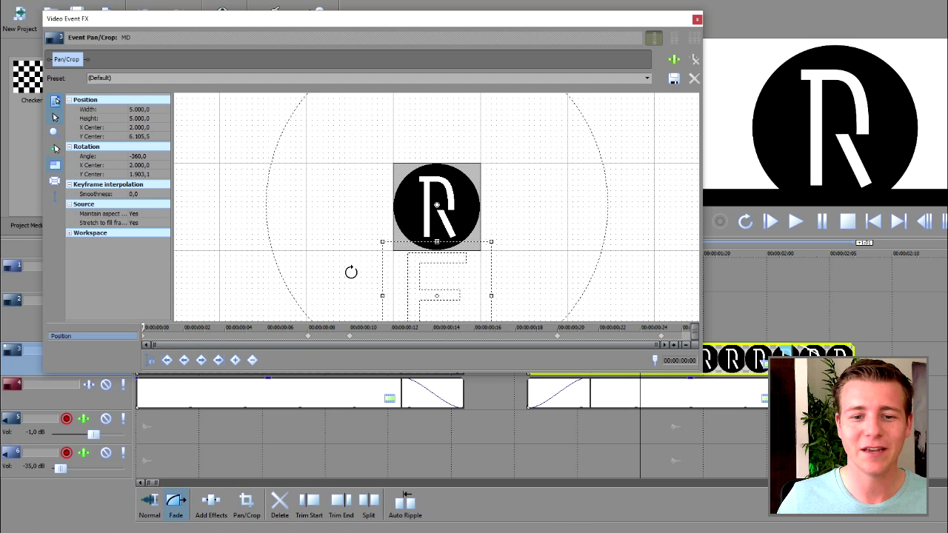
Step: Enlarge the crop frame to 5,000 by 5,000 at frames 8 and 10, with frame 8's rotation center at Y about 2,060.7
click(311, 339)
drag(486, 151, 491, 148)
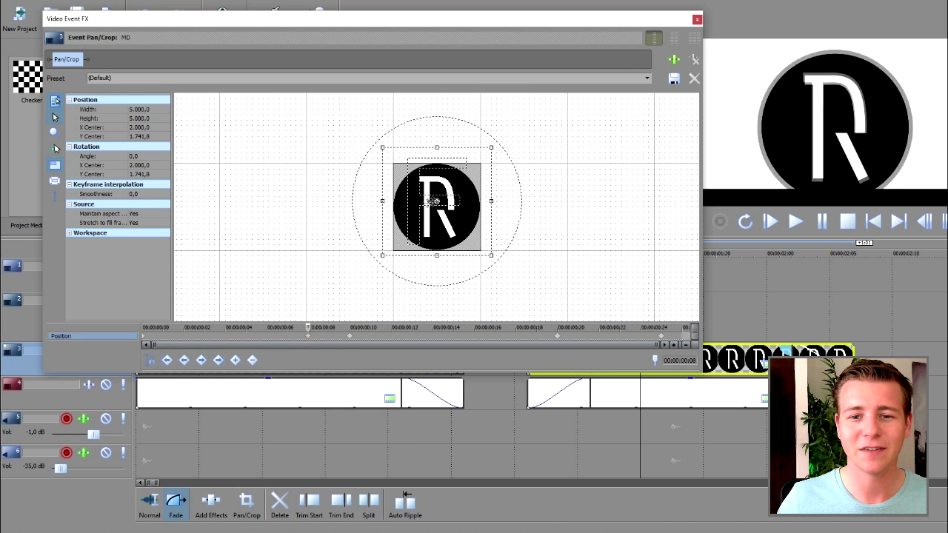
drag(437, 201, 437, 208)
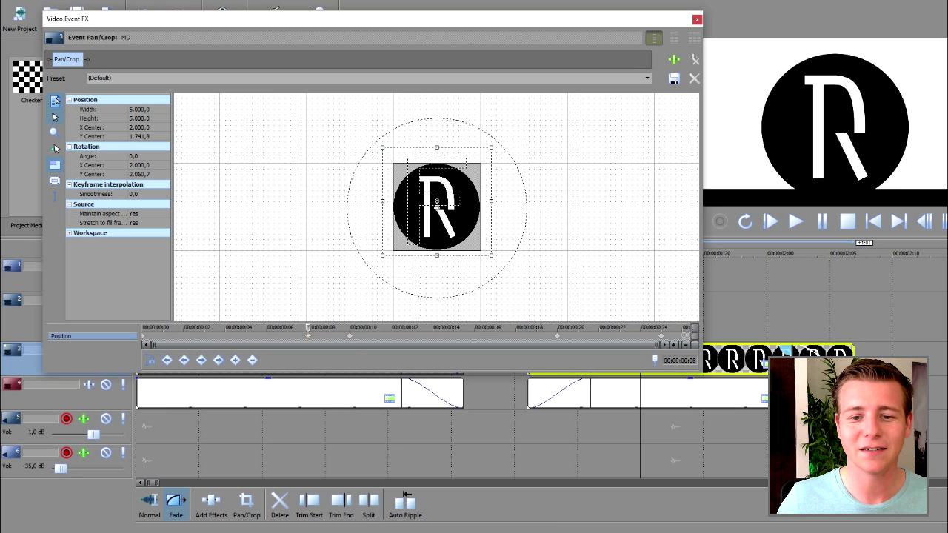
click(350, 336)
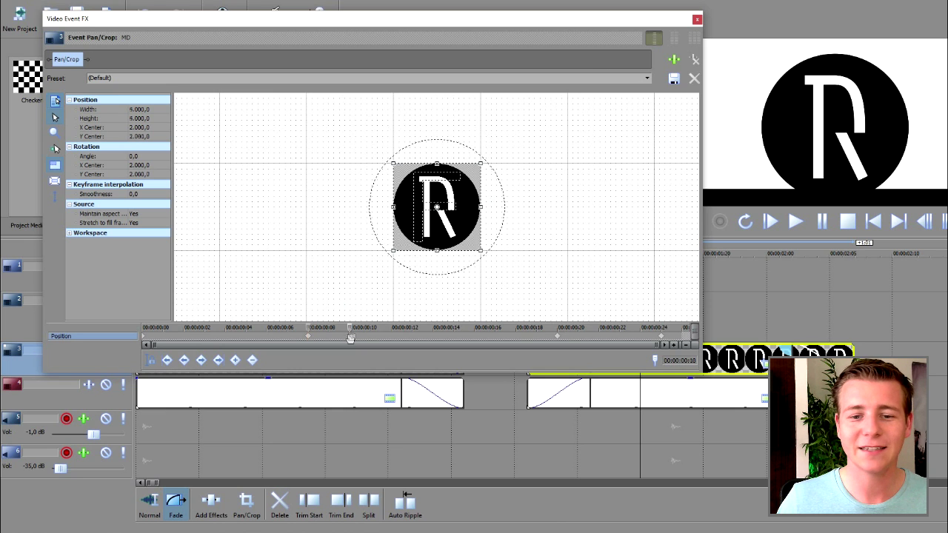
drag(481, 162, 492, 150)
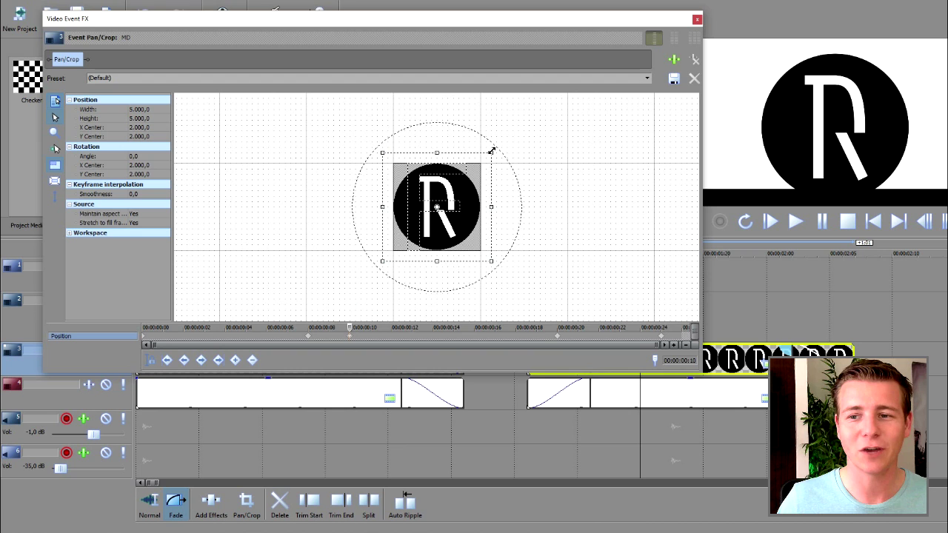
click(696, 18)
Step: Examine the copied logo animation frame by frame from 00:00:01:07 to 00:00:02:04, checking the rotation, slide-in and scaling
click(539, 253)
click(945, 221)
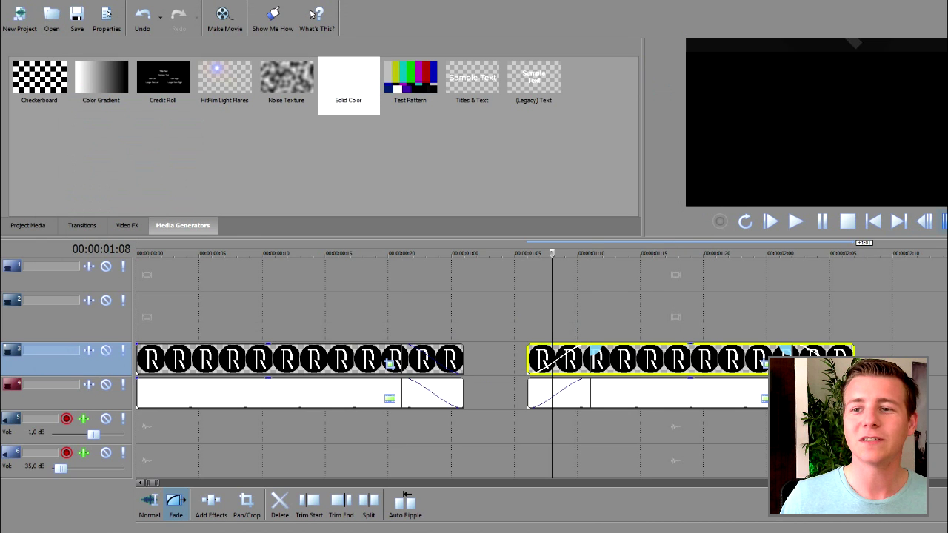
click(944, 222)
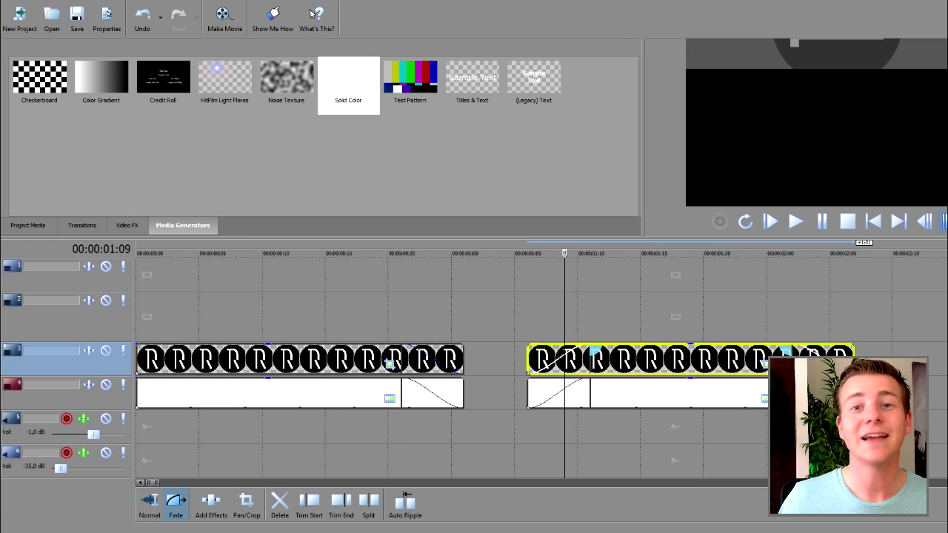
click(944, 221)
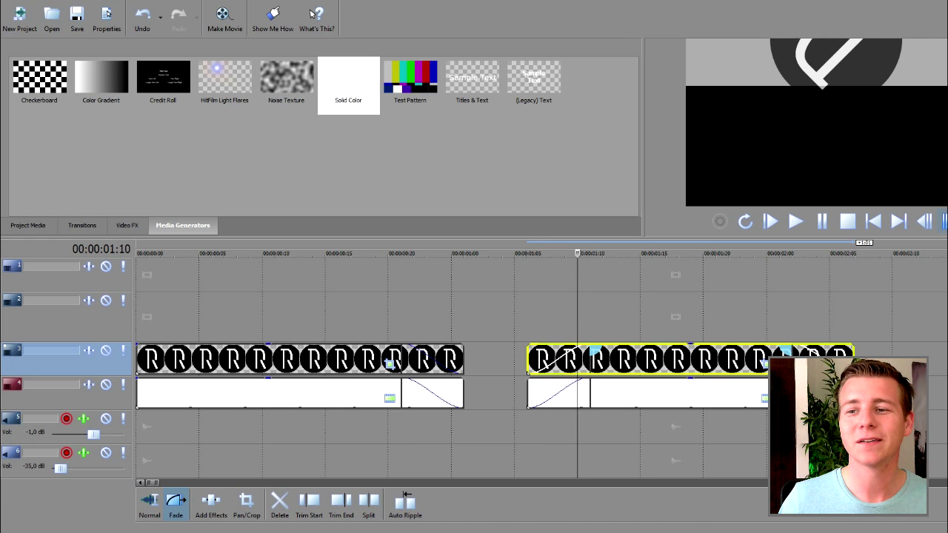
click(944, 222)
click(944, 221)
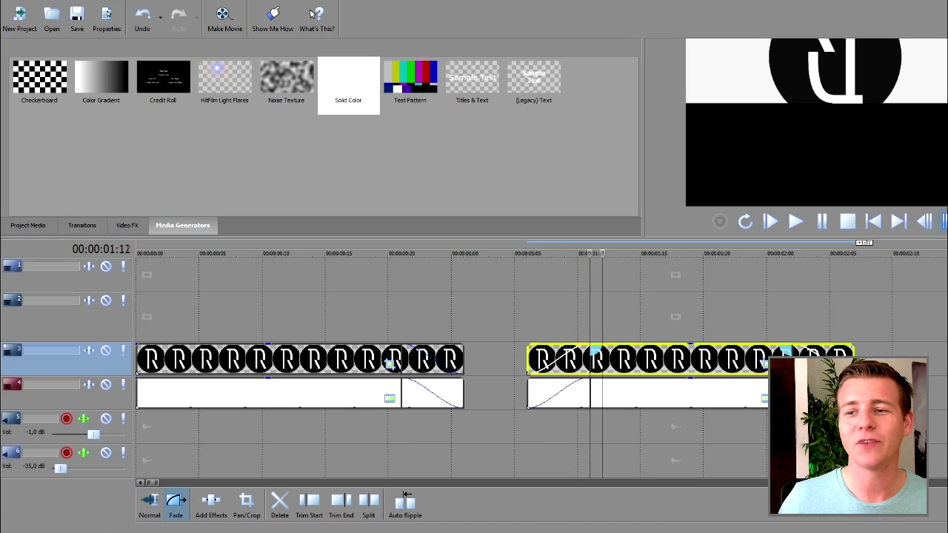
click(944, 222)
click(944, 222)
click(944, 221)
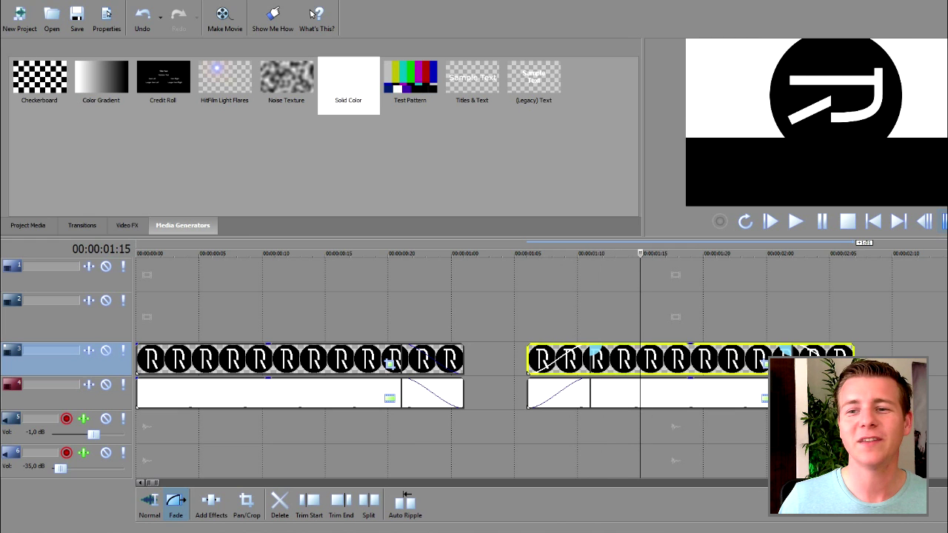
click(944, 222)
click(944, 221)
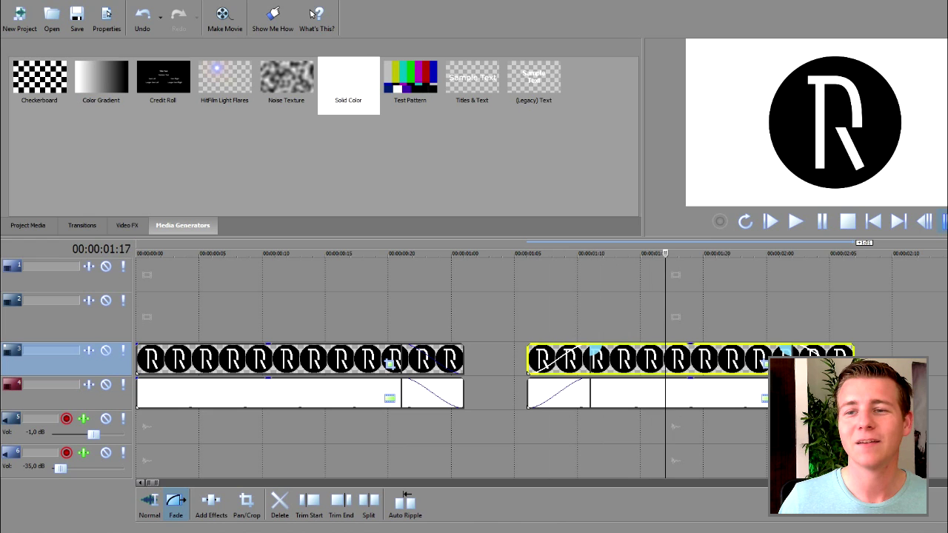
click(944, 222)
click(944, 221)
click(944, 221)
click(944, 221)
click(944, 221)
click(944, 221)
click(944, 221)
click(944, 222)
click(944, 221)
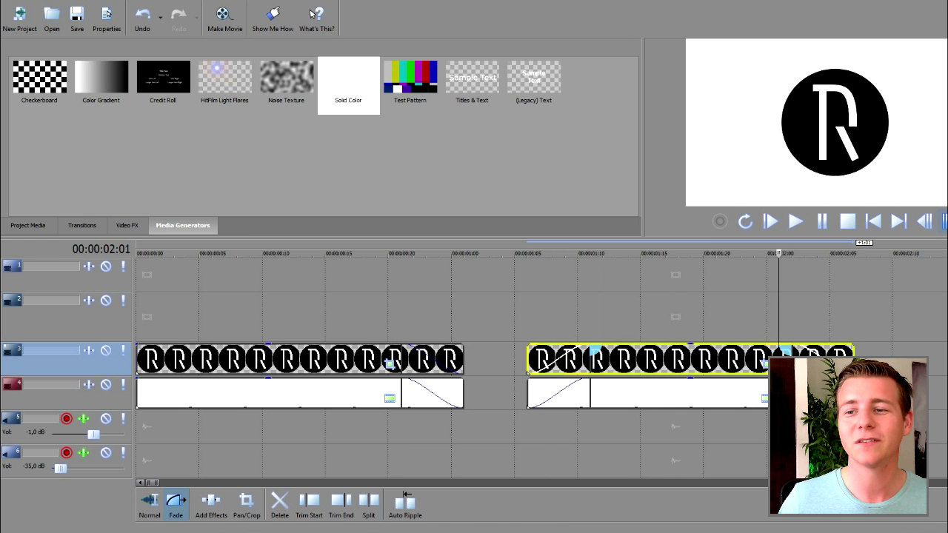
click(944, 221)
click(944, 221)
click(944, 221)
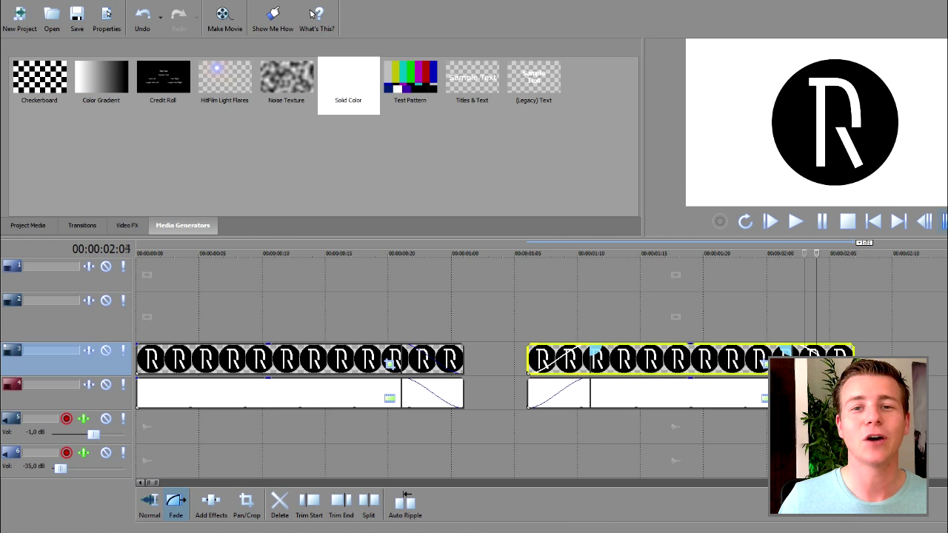
click(924, 221)
click(924, 221)
Step: Add the HitFilm Drop Shadow effect with the Facecam preset to the copied logo clip and close the effect settings
click(666, 254)
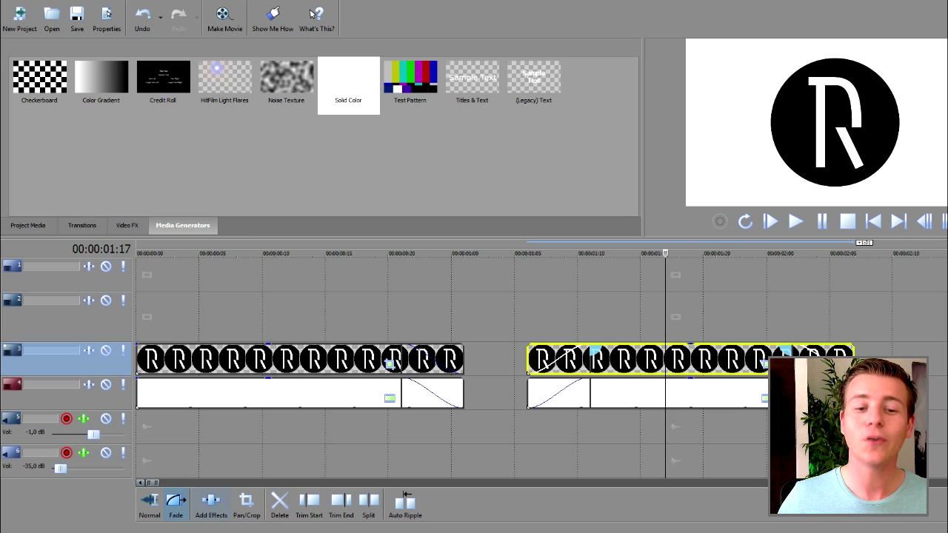
click(211, 504)
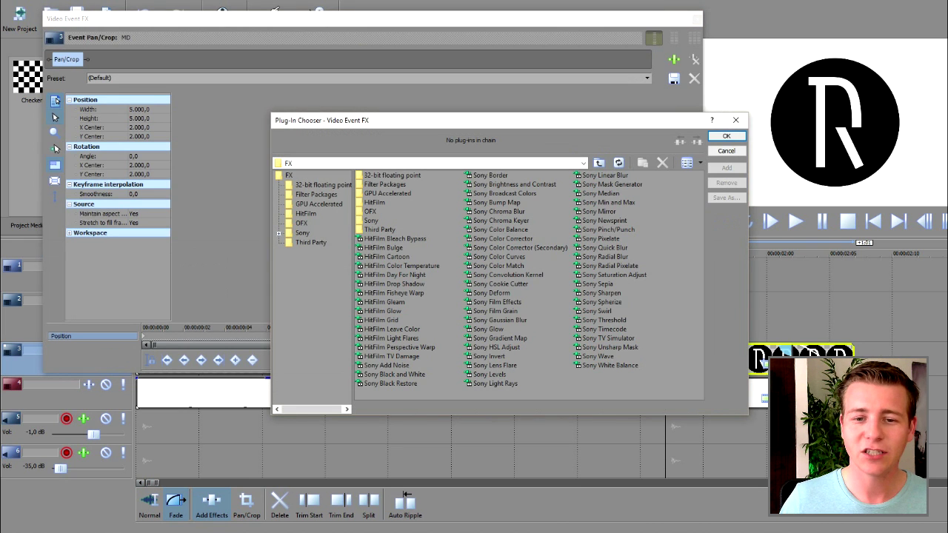
click(394, 283)
click(726, 167)
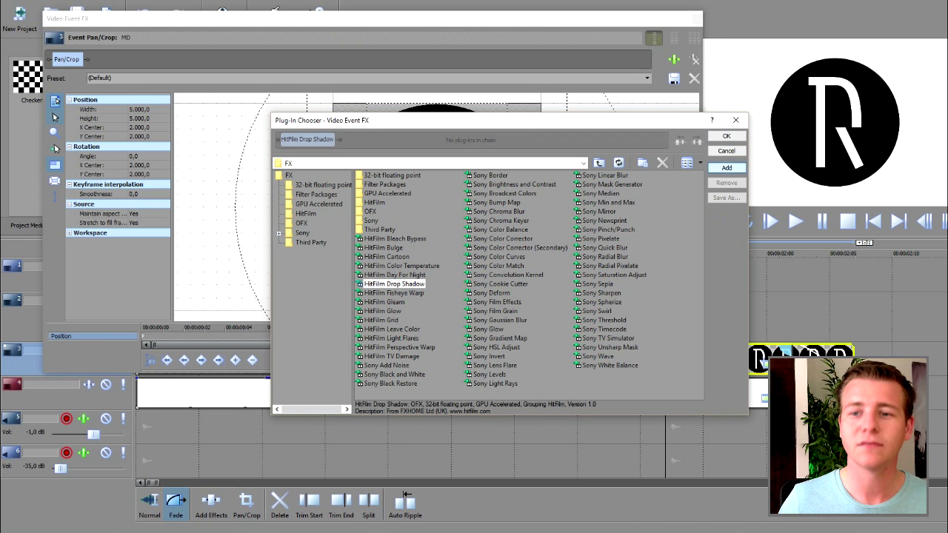
click(726, 135)
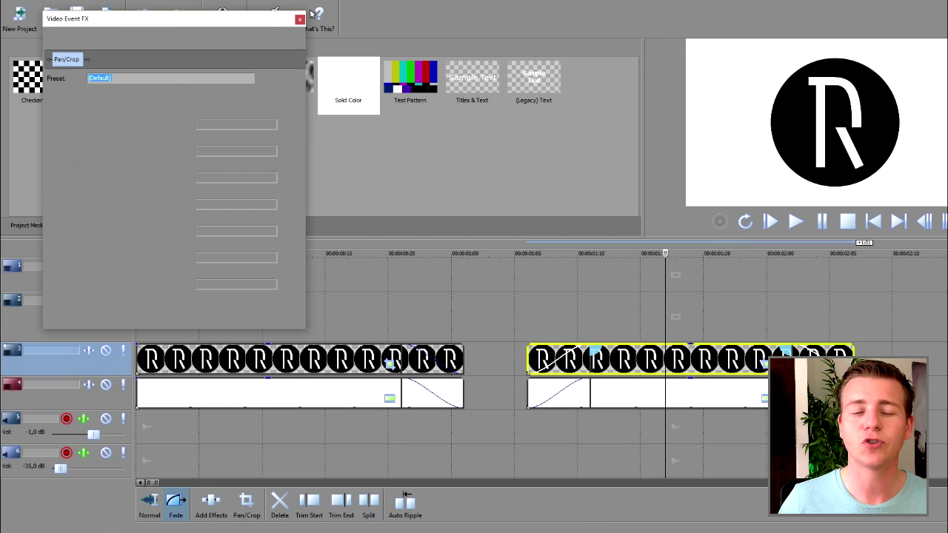
click(250, 78)
click(104, 101)
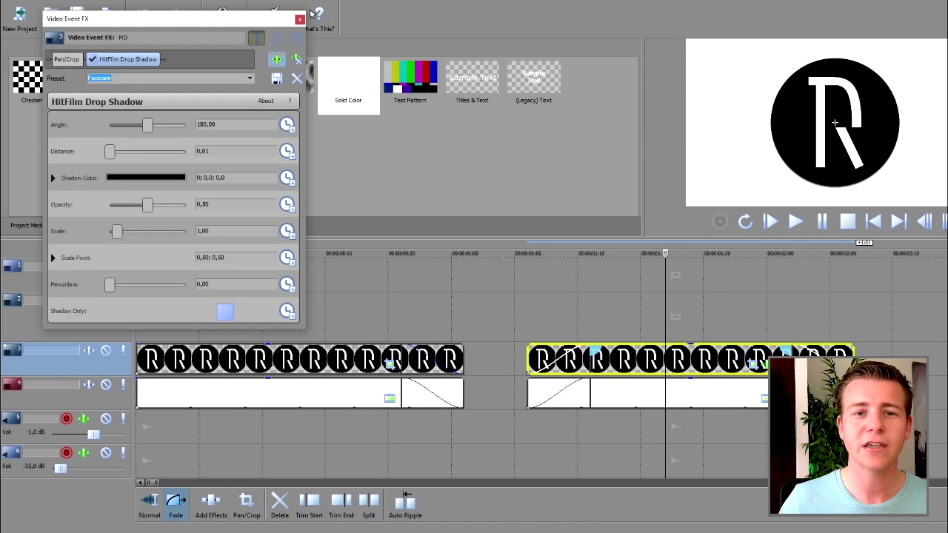
click(300, 19)
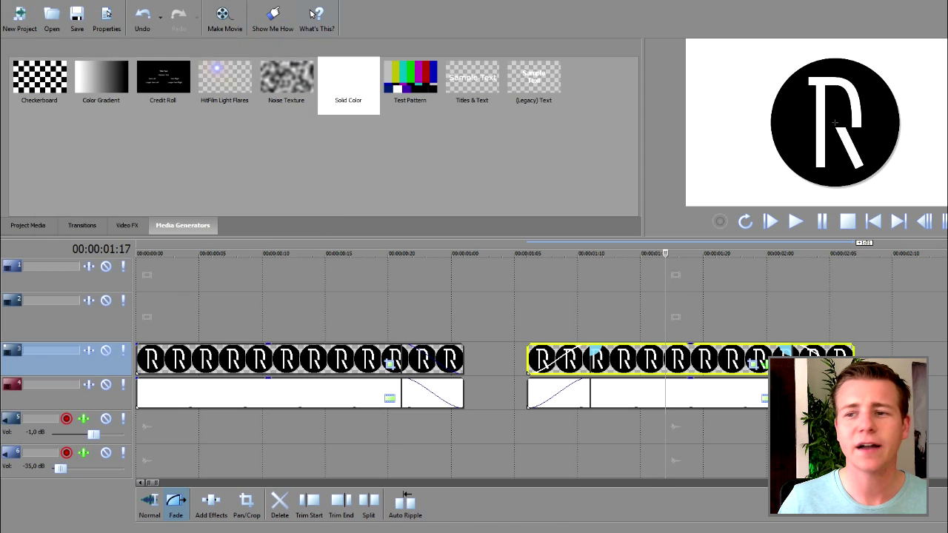